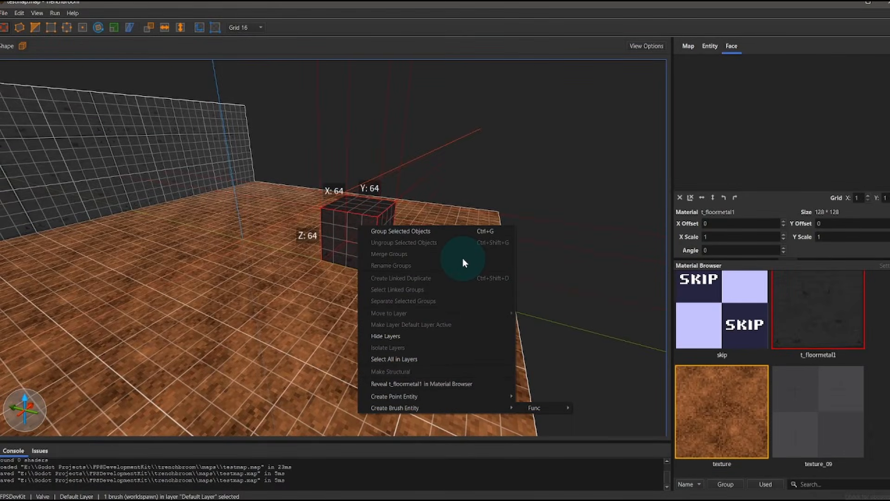
{"action": "left_click", "coordinate": [445, 187]}
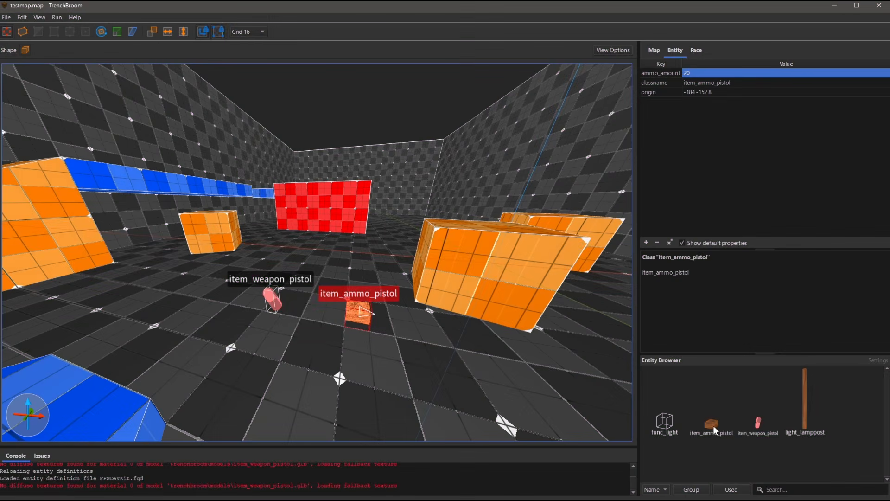
Step: Place another item_ammo_pistol entity on the floor next to the existing pistol ammo pickup
{"action": "left_click_drag", "start_coordinate": [715, 409], "coordinate": [416, 355]}
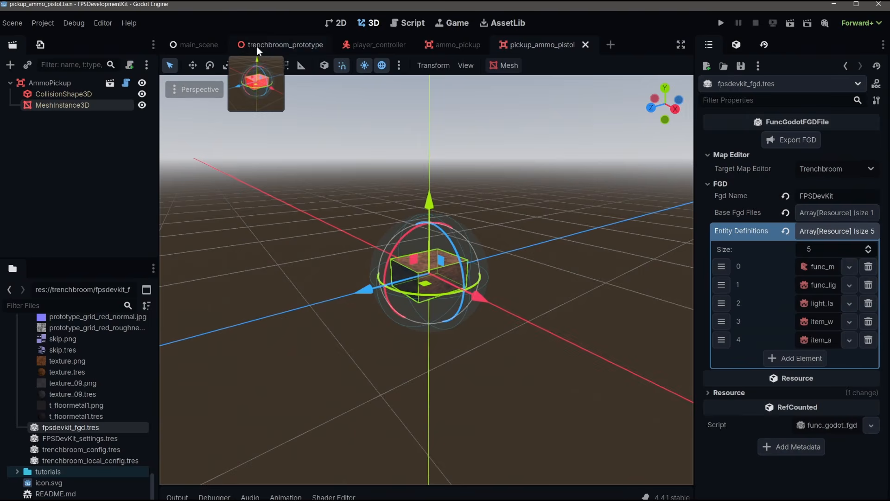
Step: Switch to Godot and examine the pistol ammo pickup in the trenchbroom_prototype scene
{"action": "left_click", "coordinate": [260, 44]}
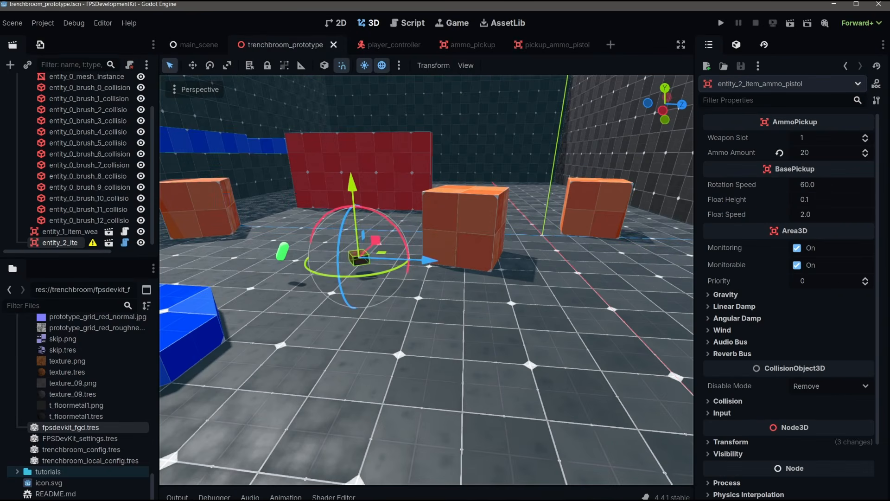
{"action": "right_click_drag", "start_coordinate": [645, 362], "coordinate": [539, 310]}
{"action": "key", "text": "w"}
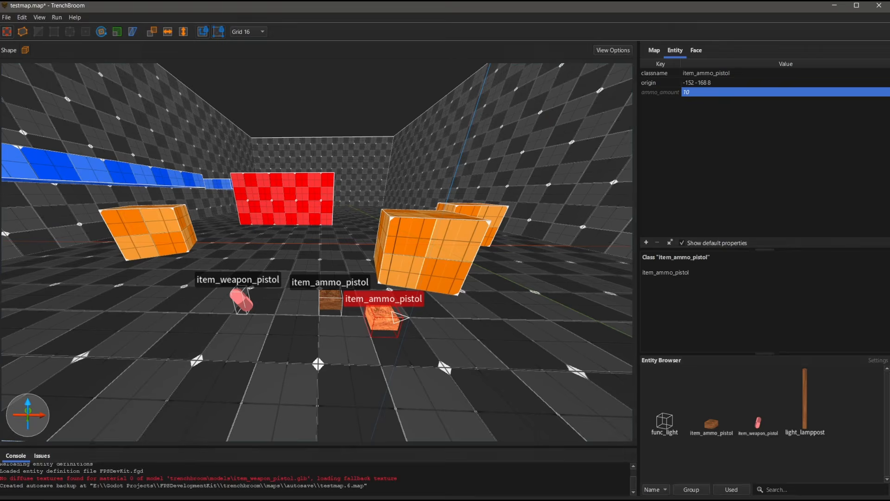
Step: Switch to TrenchBroom, place two more item_ammo_pistol entities on the floor in front of the others, and save the map
{"action": "left_click_drag", "start_coordinate": [722, 426], "coordinate": [487, 346]}
{"action": "left_click_drag", "start_coordinate": [637, 411], "coordinate": [305, 359]}
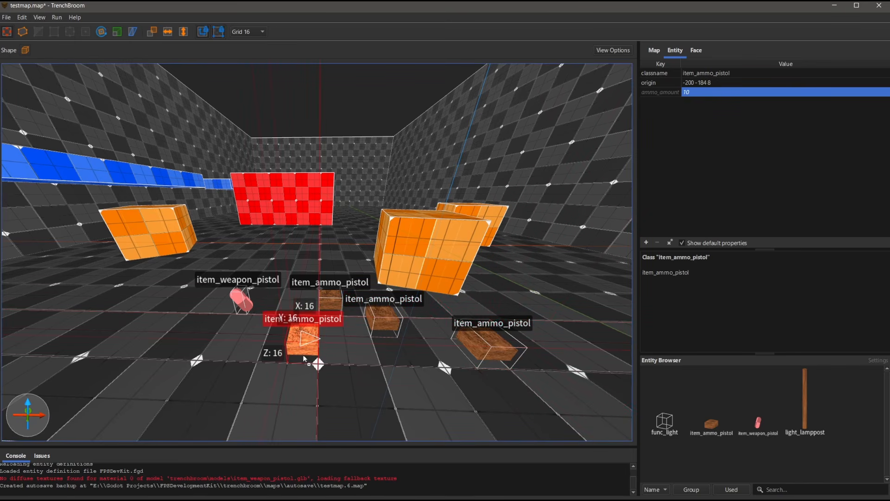
{"action": "key", "text": "ctrl+s"}
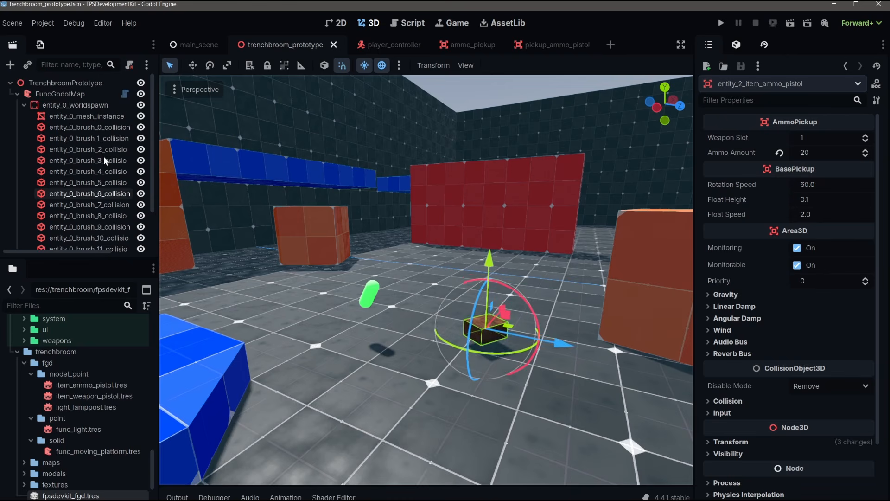
Step: Switch to Godot and rebuild the map from the FuncGodotMap node
{"action": "left_click", "coordinate": [63, 95]}
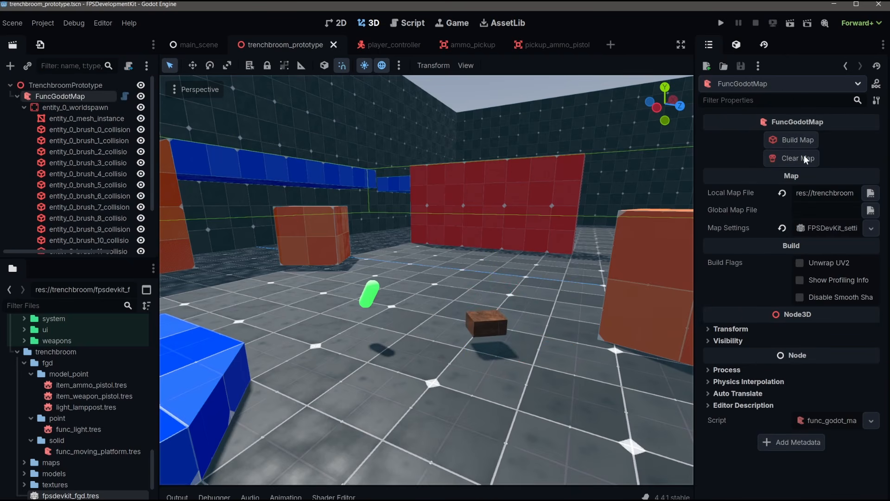
{"action": "left_click", "coordinate": [791, 140]}
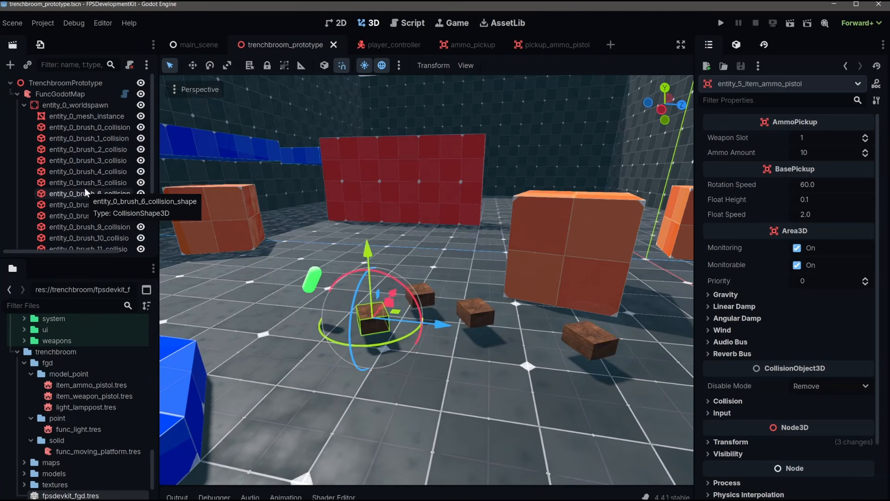
Step: Examine the ammo amounts of the rebuilt pistol ammo entities, comparing entity_2 with entity_3
{"action": "scroll", "coordinate": [85, 188], "scroll_direction": "down", "scroll_amount": 5}
{"action": "left_click", "coordinate": [65, 195]}
{"action": "left_click", "coordinate": [71, 205]}
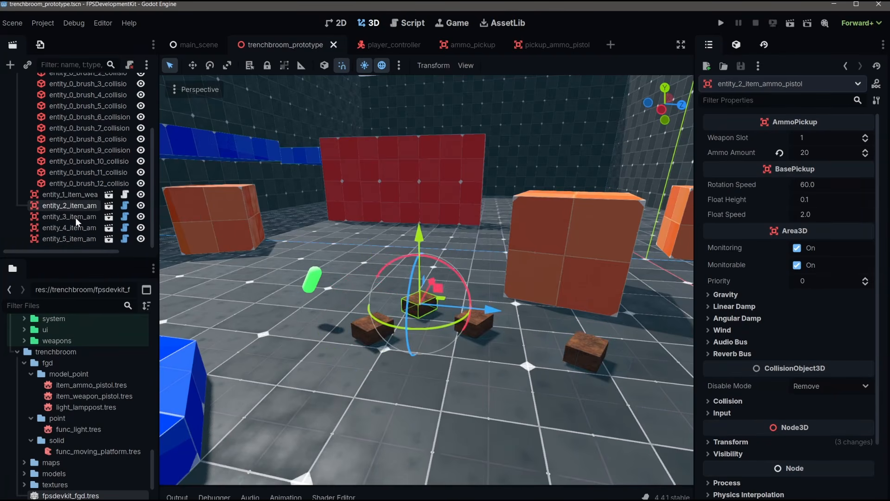
{"action": "left_click", "coordinate": [76, 217]}
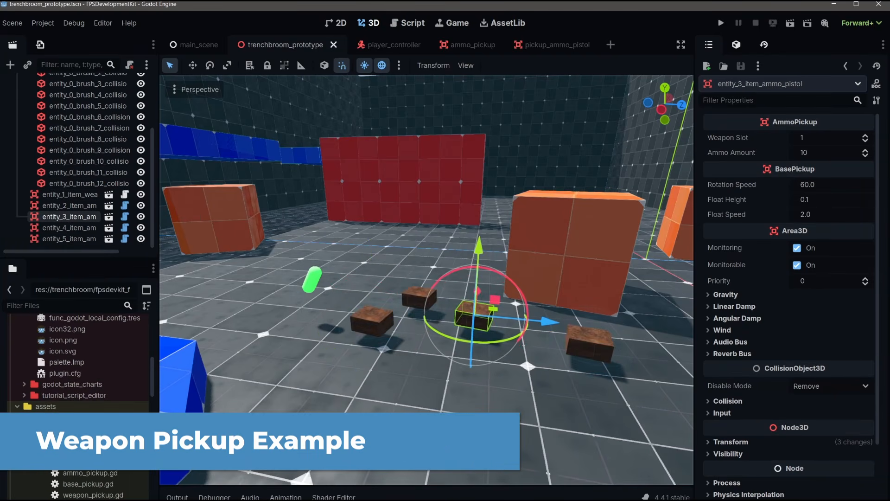
Step: Open the pickup_weapon_pistol.tscn scene from the pickups weapons folder
{"action": "scroll", "coordinate": [104, 418], "scroll_direction": "down", "scroll_amount": 3}
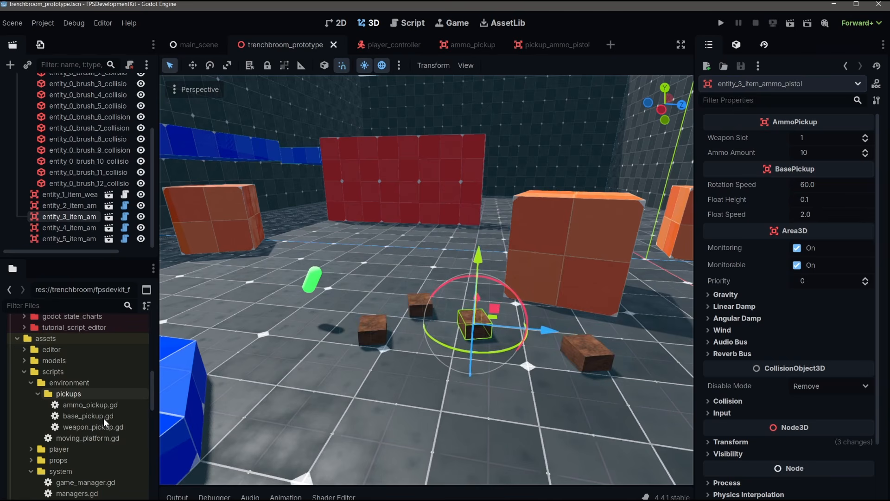
{"action": "scroll", "coordinate": [64, 386], "scroll_direction": "down", "scroll_amount": 5}
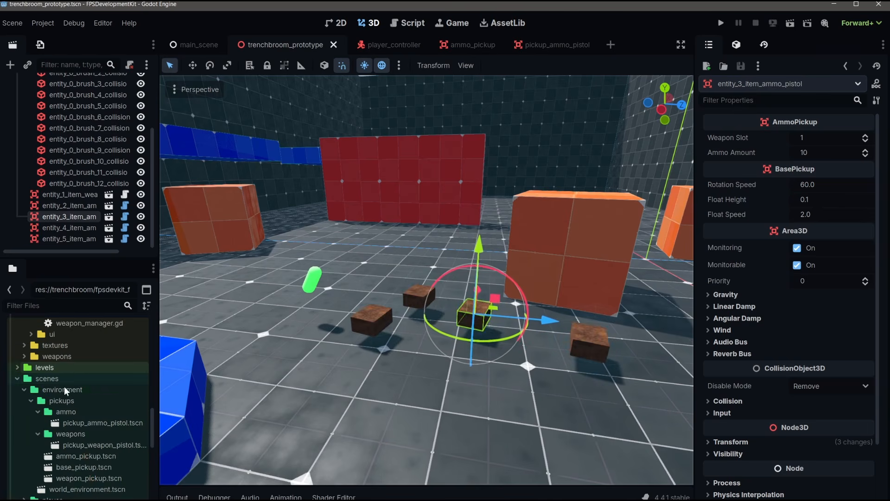
{"action": "left_click", "coordinate": [74, 421]}
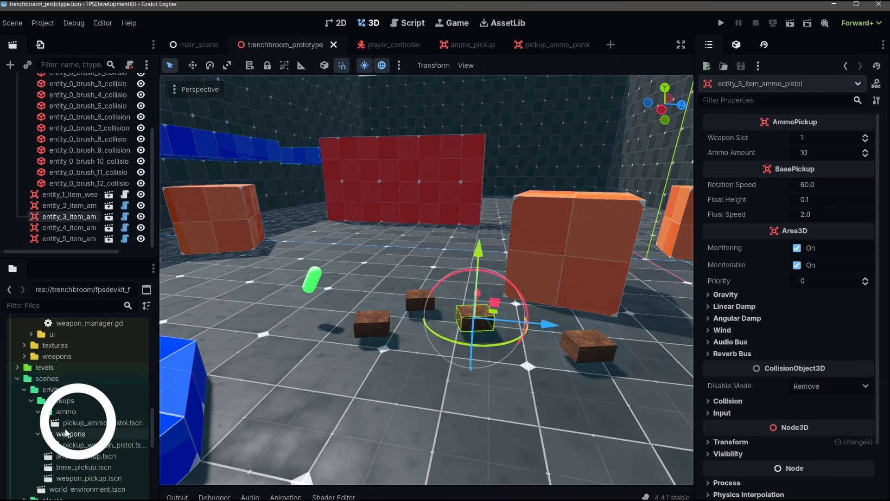
{"action": "double_click", "coordinate": [77, 445]}
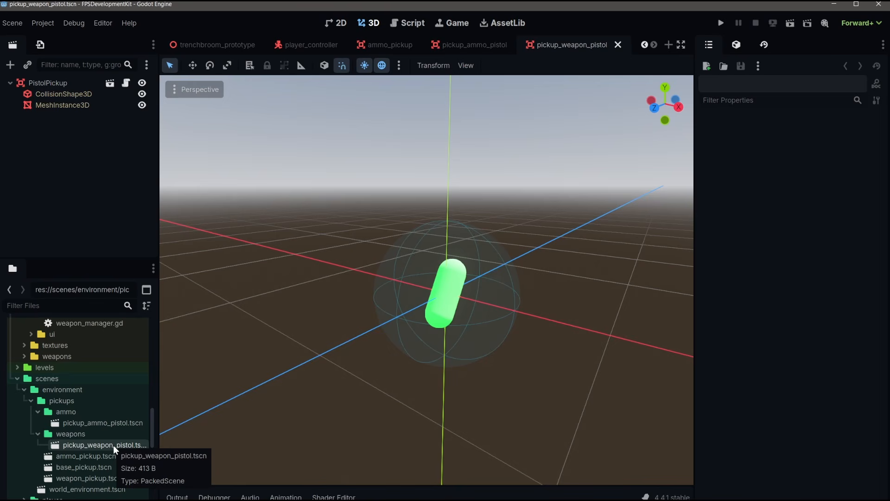
{"action": "right_click", "coordinate": [80, 478]}
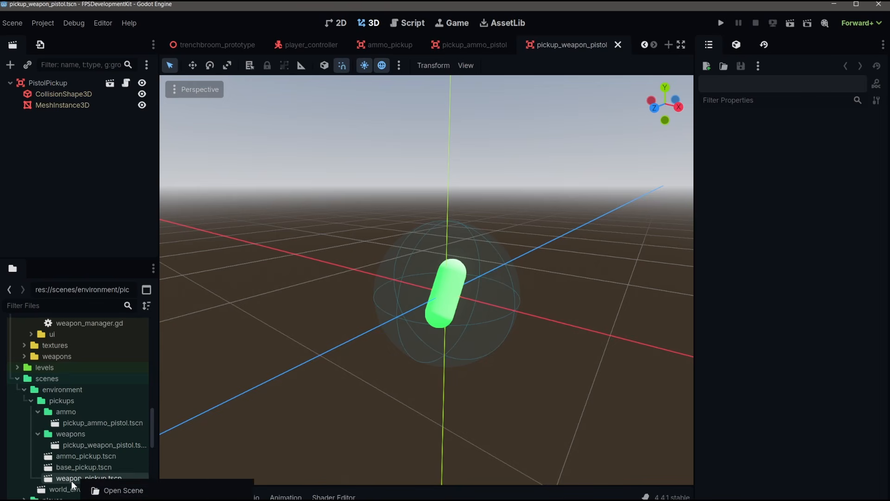
{"action": "left_click", "coordinate": [70, 480]}
{"action": "left_click", "coordinate": [114, 424]}
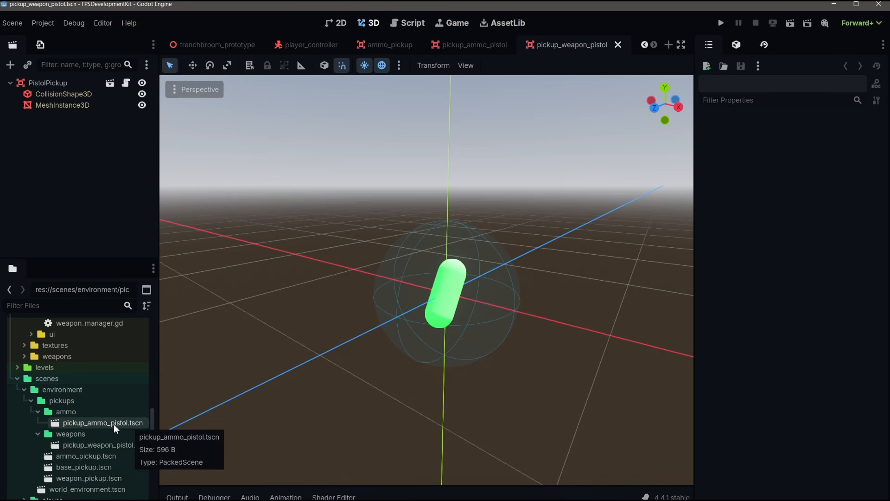
{"action": "left_click", "coordinate": [60, 456]}
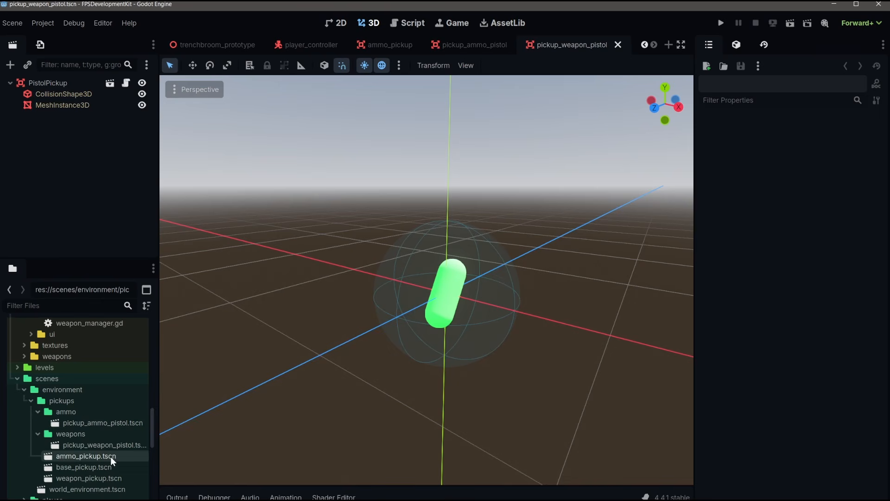
{"action": "key", "text": "alt+Tab"}
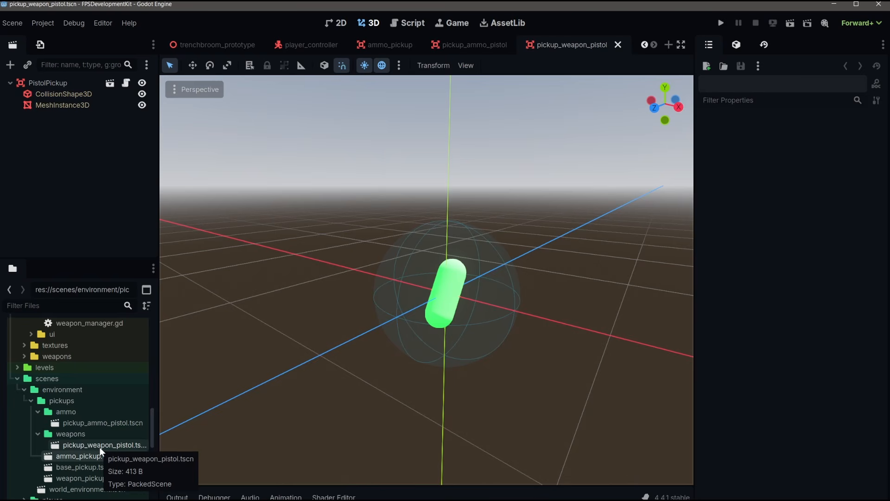
Step: Open the item_weapon_pistol.tres definition and review its target map editor, scale expression and classname
{"action": "scroll", "coordinate": [99, 440], "scroll_direction": "down", "scroll_amount": 5}
{"action": "left_click", "coordinate": [98, 418]}
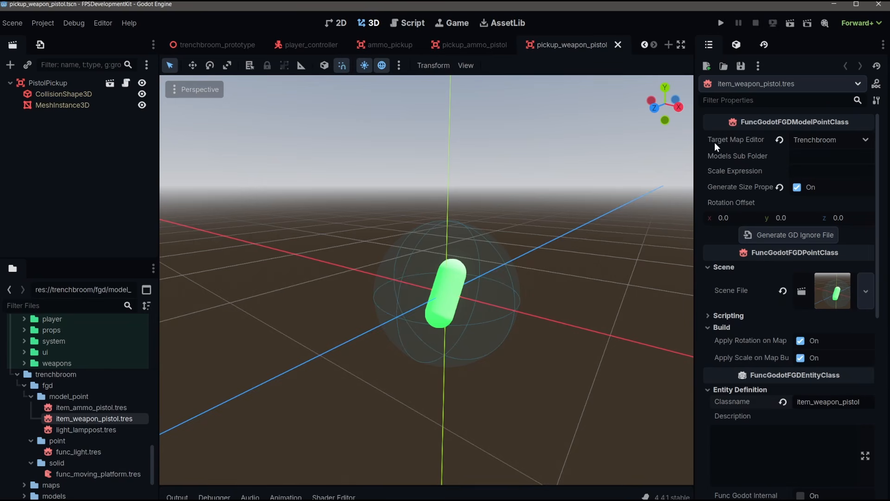
{"action": "left_click", "coordinate": [822, 141]}
{"action": "left_click", "coordinate": [816, 171]}
{"action": "left_click_drag", "start_coordinate": [869, 404], "coordinate": [800, 402]}
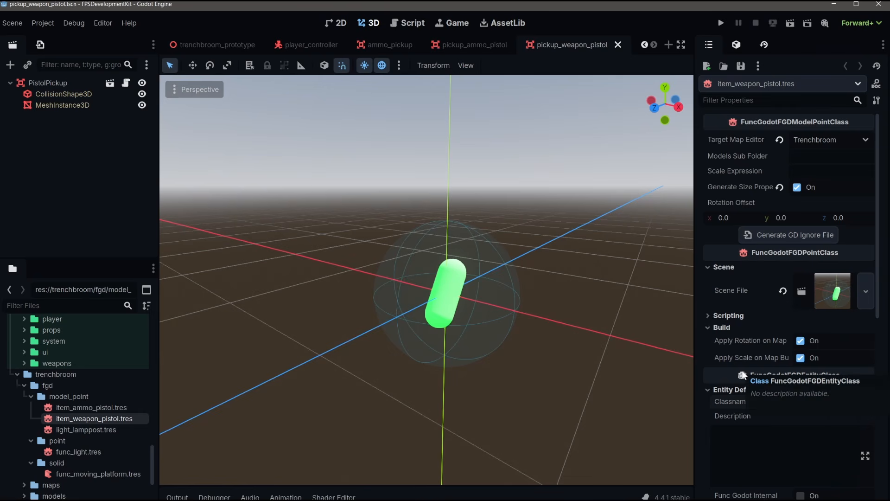
Step: Open fpsdevkit_fgd.tres, widen its property view, and remove item_ammo_pistol.tres from the entity definitions
{"action": "scroll", "coordinate": [107, 414], "scroll_direction": "down", "scroll_amount": 3}
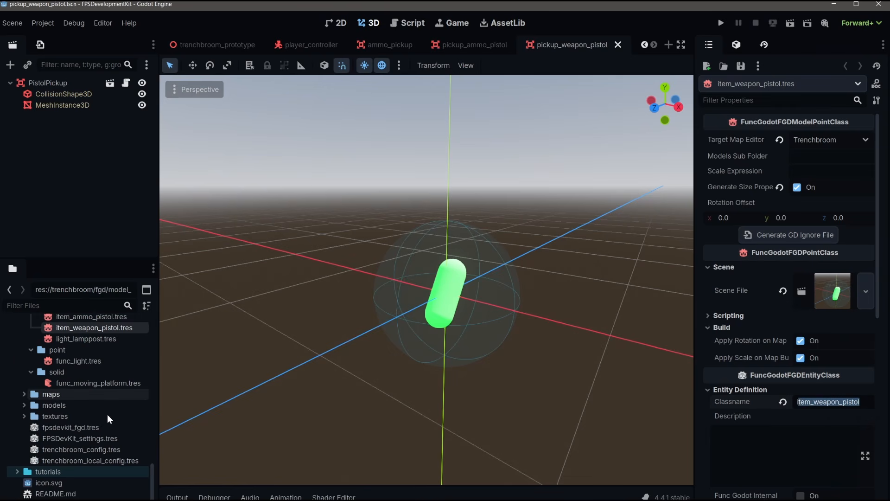
{"action": "double_click", "coordinate": [75, 427]}
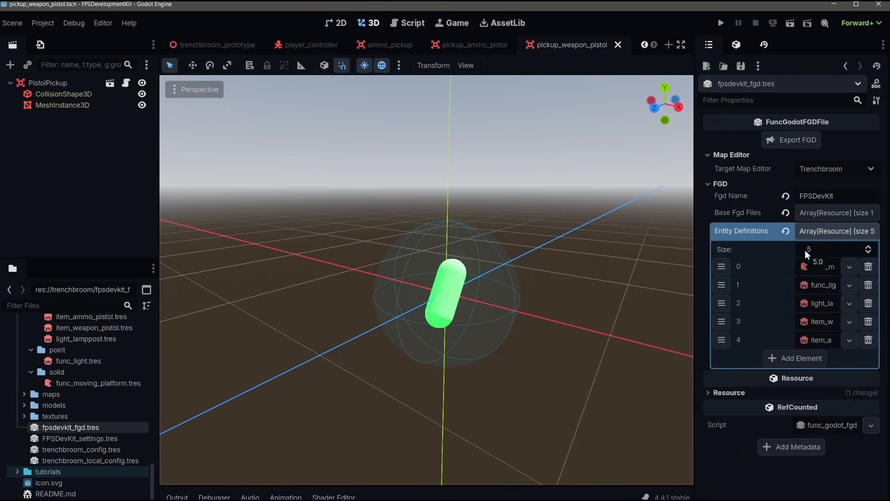
{"action": "left_click_drag", "start_coordinate": [695, 246], "coordinate": [616, 246]}
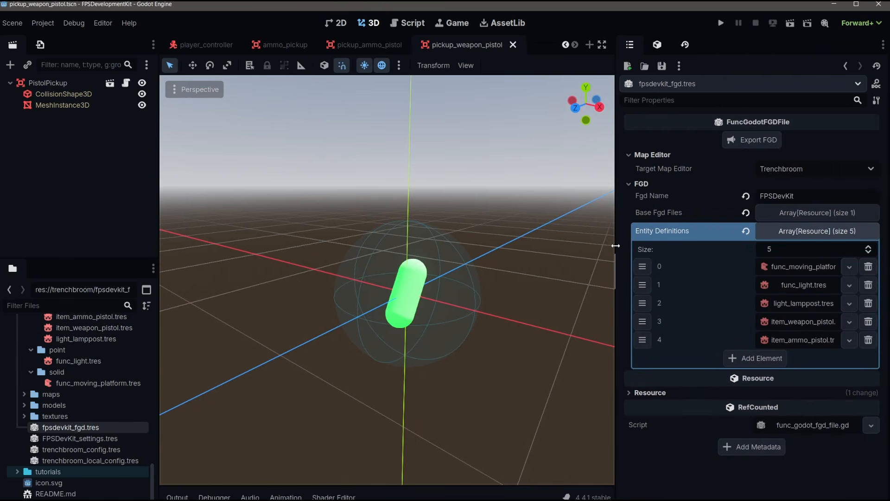
{"action": "left_click", "coordinate": [869, 340]}
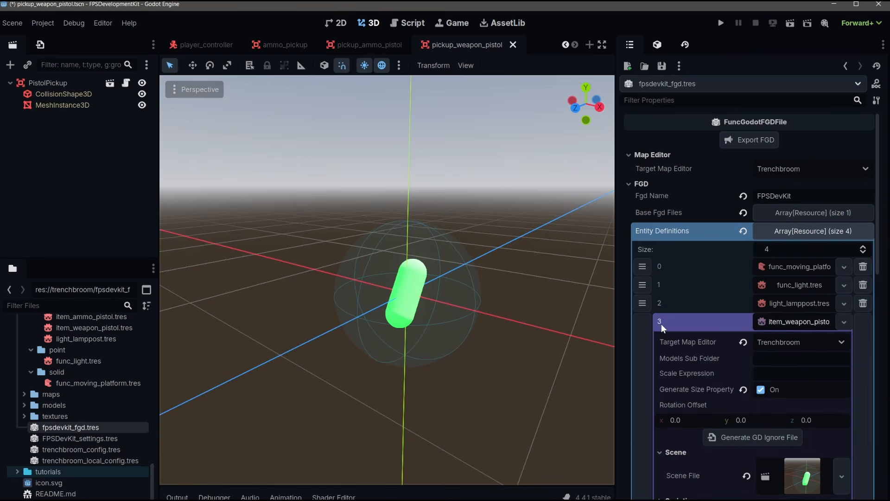
Step: Assign item_weapon_pistol.tres to entity definition 3, expand the base FGD files, and export the FGD
{"action": "left_click_drag", "start_coordinate": [106, 330], "coordinate": [796, 324]}
{"action": "left_click", "coordinate": [823, 216]}
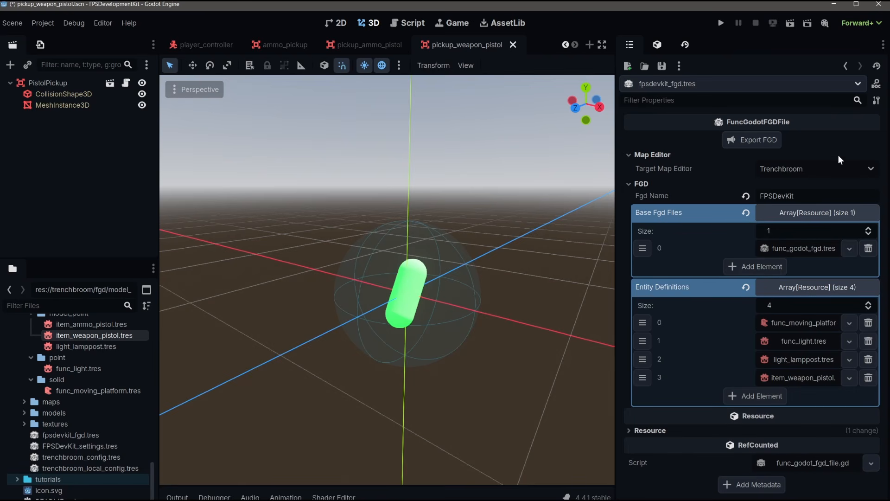
{"action": "left_click", "coordinate": [749, 141]}
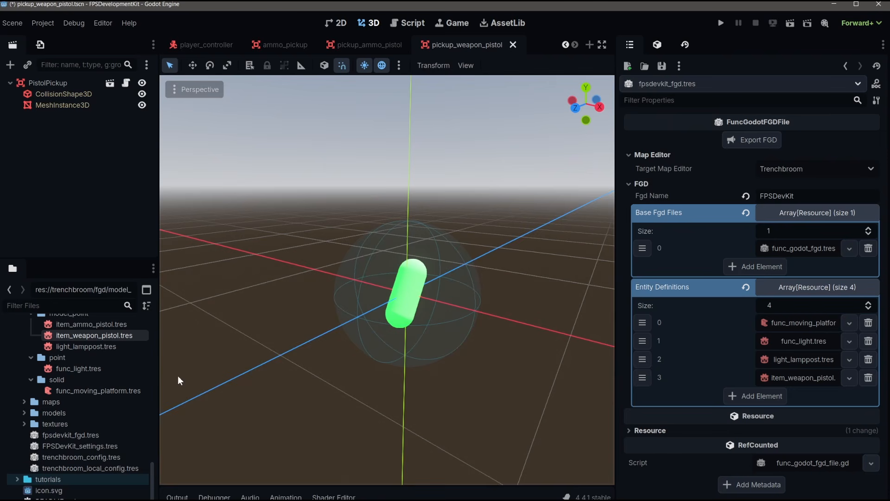
Step: Create a new inherited scene from weapon_pickup.tscn in the pickups scenes folder
{"action": "left_click", "coordinate": [23, 417]}
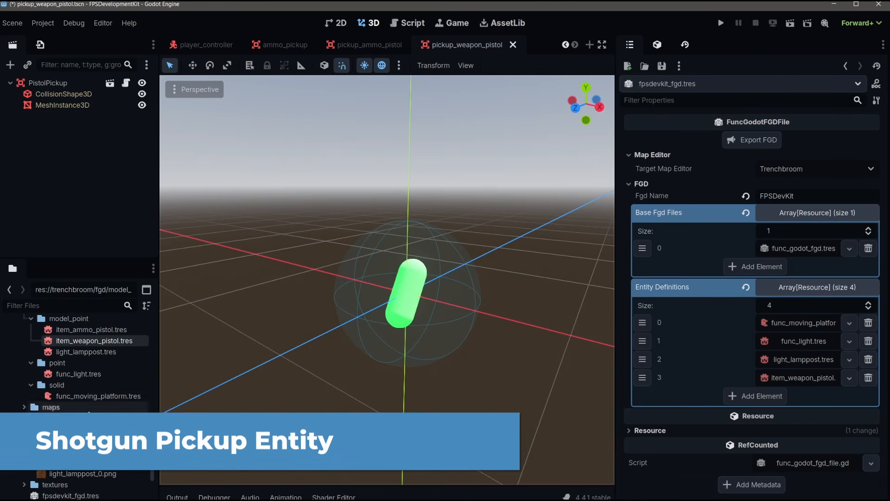
{"action": "scroll", "coordinate": [104, 419], "scroll_direction": "up", "scroll_amount": 8}
{"action": "scroll", "coordinate": [104, 419], "scroll_direction": "up", "scroll_amount": 2}
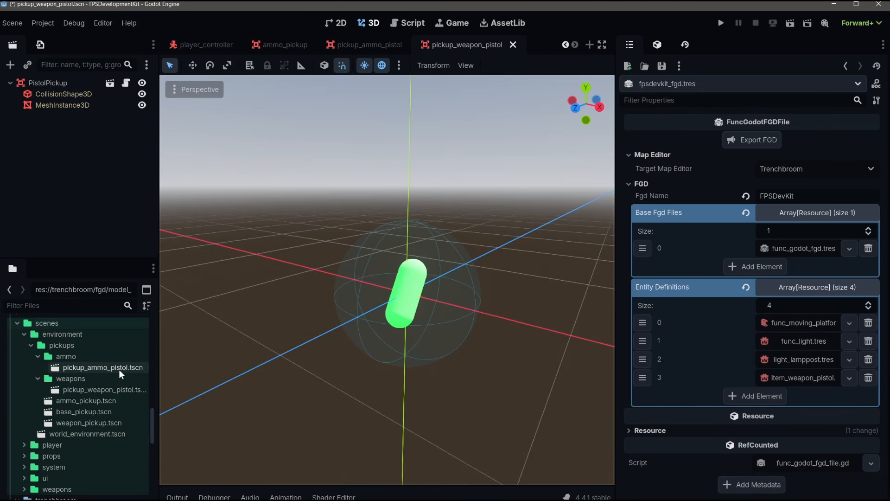
{"action": "right_click", "coordinate": [91, 420]}
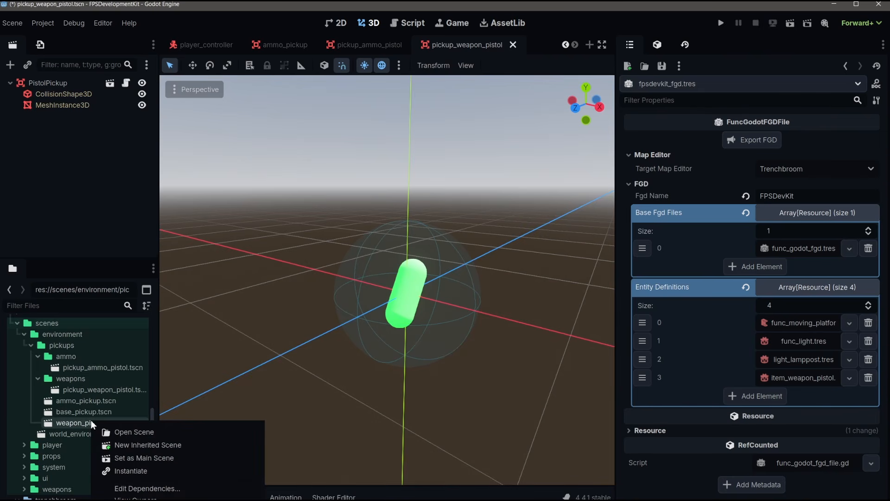
{"action": "left_click", "coordinate": [160, 445]}
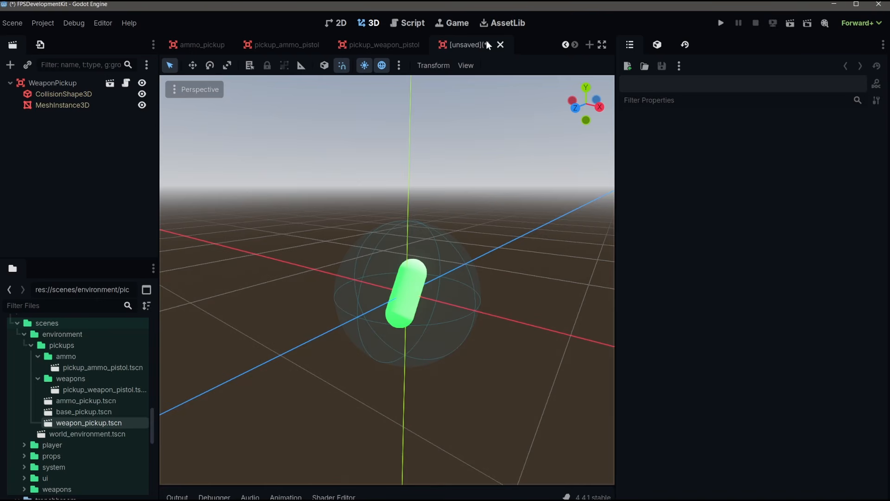
Step: Rename the inherited scene's root node as ShotgunPickup and set its Weapon Slot to 2
{"action": "left_click", "coordinate": [465, 43]}
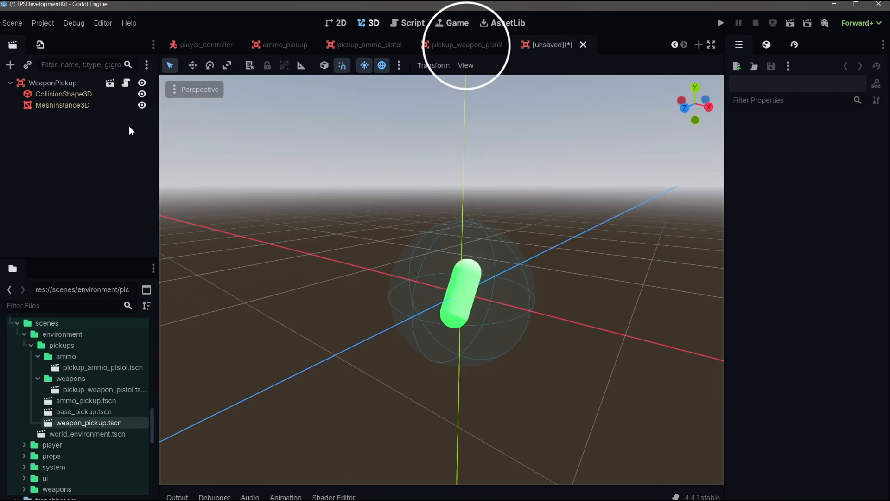
{"action": "left_click", "coordinate": [69, 86]}
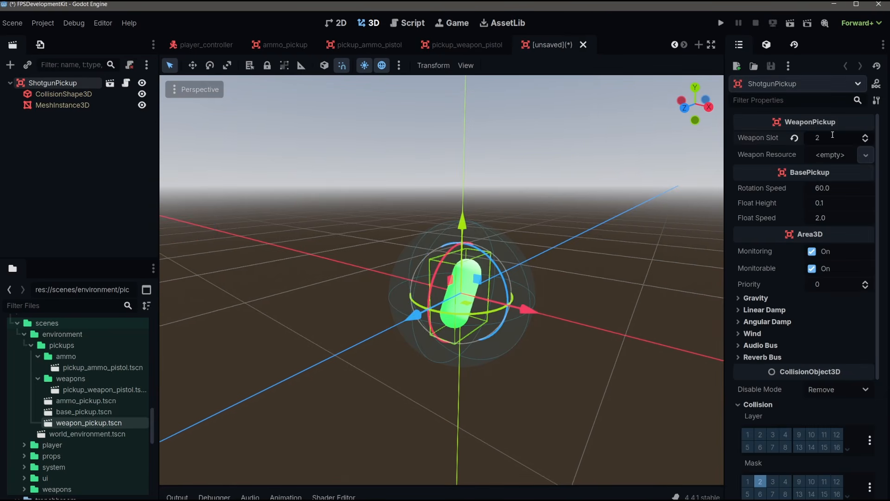
{"action": "left_click", "coordinate": [770, 140]}
Step: Load shotgun.tres as the Weapon Resource of the ShotgunPickup node
{"action": "left_click", "coordinate": [827, 157]}
{"action": "left_click", "coordinate": [834, 193]}
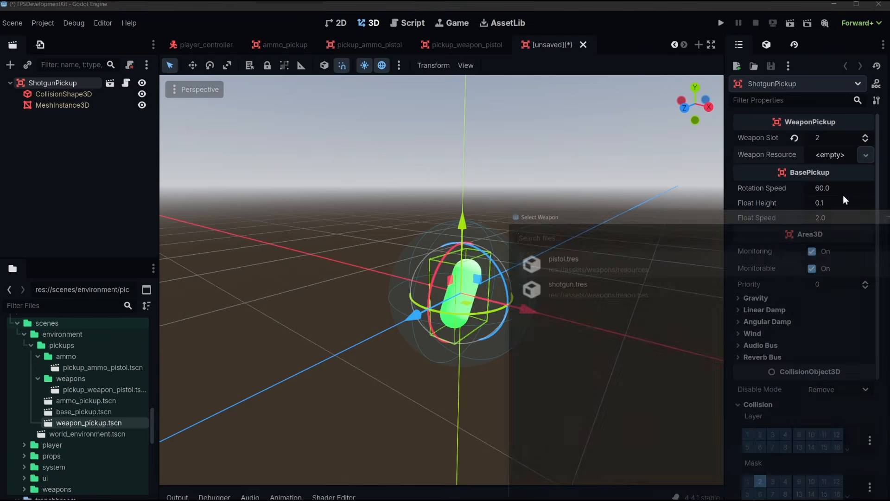
{"action": "left_click", "coordinate": [592, 296]}
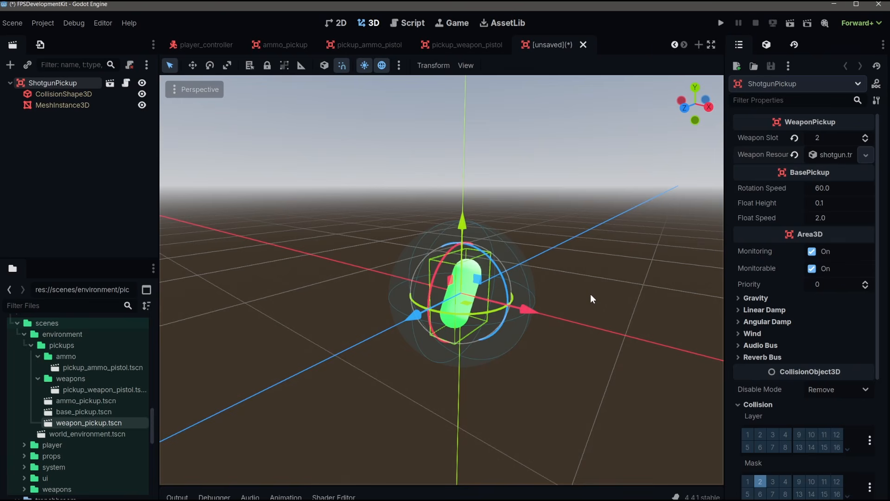
Step: Start saving the unsaved ShotgunPickup scene and browse to the res://scenes/environment/pickups/weapons folder
{"action": "key", "text": "ctrl+s"}
{"action": "left_click", "coordinate": [465, 218]}
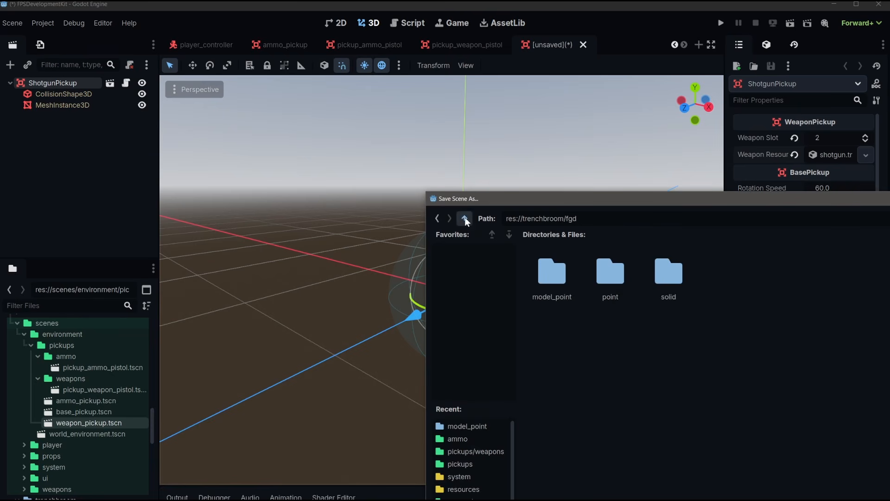
{"action": "left_click", "coordinate": [465, 218]}
{"action": "left_click", "coordinate": [465, 217]}
{"action": "double_click", "coordinate": [833, 278]}
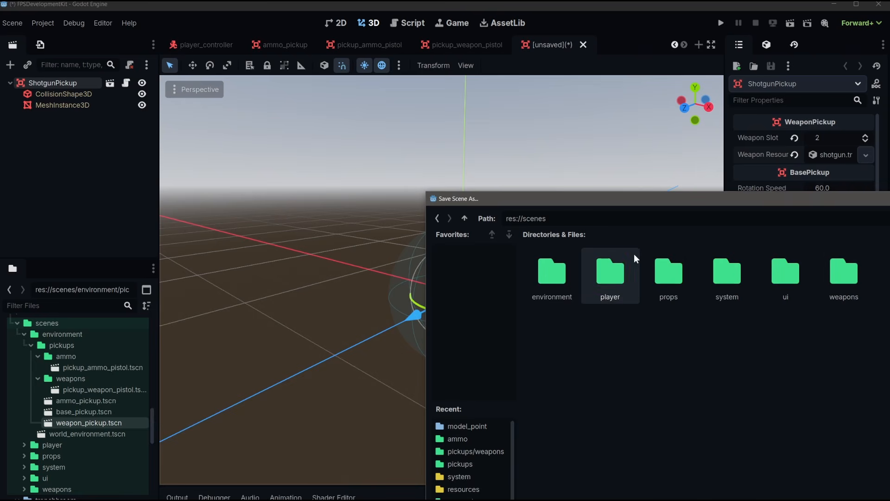
{"action": "left_click_drag", "start_coordinate": [652, 198], "coordinate": [417, 109]}
{"action": "double_click", "coordinate": [314, 181]}
{"action": "double_click", "coordinate": [337, 188]}
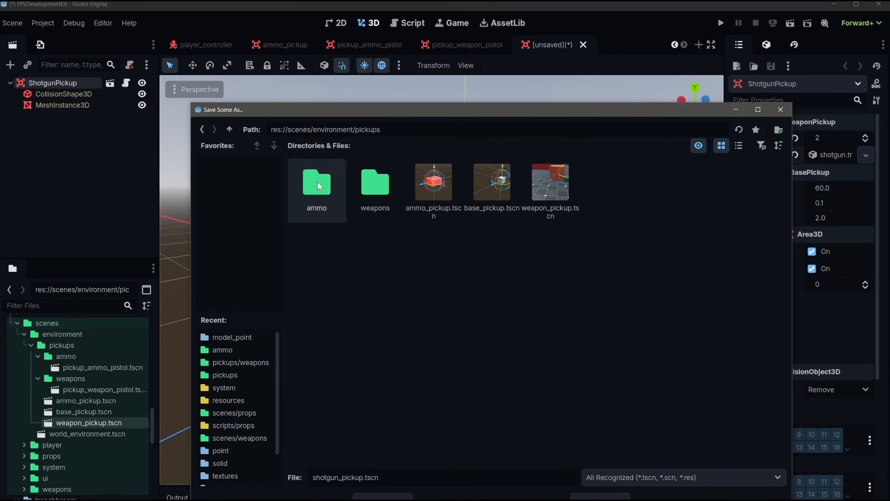
{"action": "double_click", "coordinate": [375, 183]}
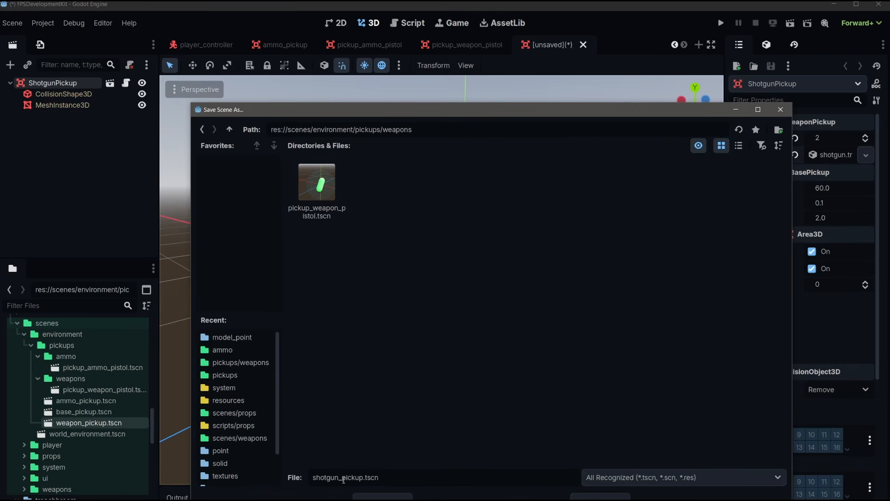
Step: Name the scene file pickup_weapon_shotgun.tscn and save it
{"action": "double_click", "coordinate": [364, 478]}
{"action": "type", "text": "pick"}
{"action": "type", "text": "up_weapon"}
{"action": "type", "text": "_shotgun"}
{"action": "key", "text": "Return"}
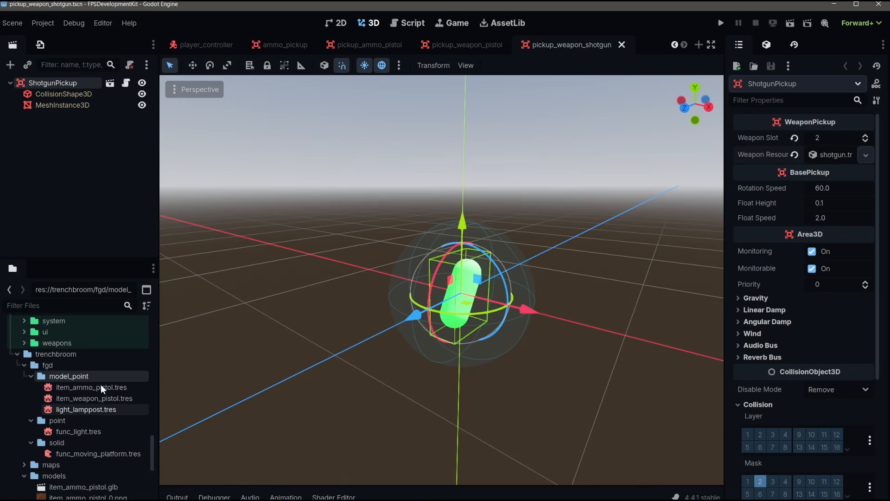
Step: Create a FuncGodotFGDModelPointClass resource in the model_point folder and save it as item_weapon_shotgun.tres
{"action": "right_click", "coordinate": [68, 377]}
{"action": "mouse_move", "coordinate": [100, 388]}
{"action": "left_click", "coordinate": [253, 432]}
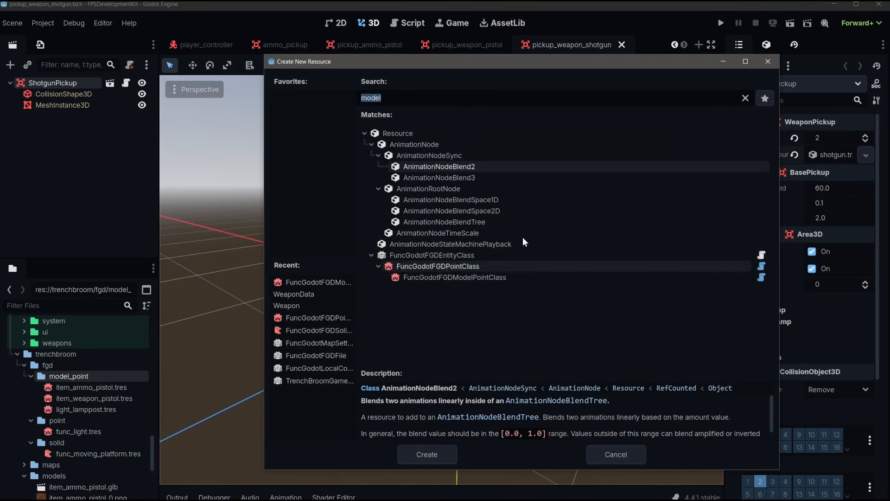
{"action": "type", "text": "fgd"}
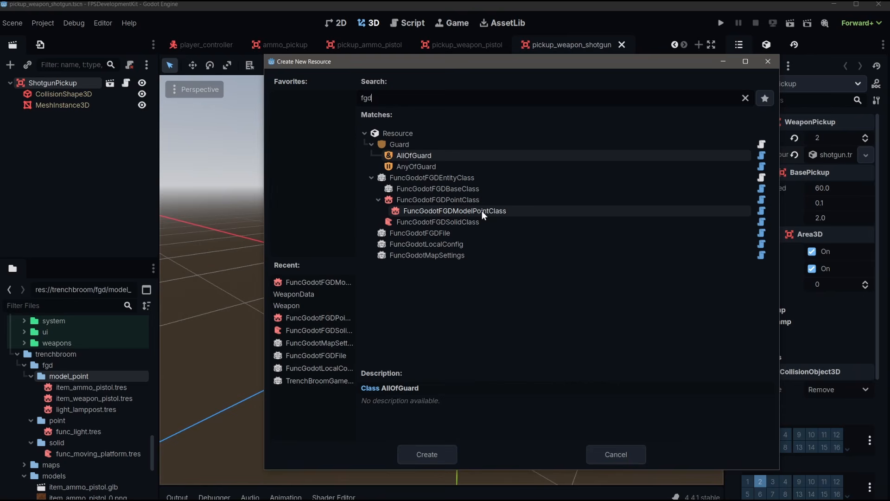
{"action": "double_click", "coordinate": [483, 210]}
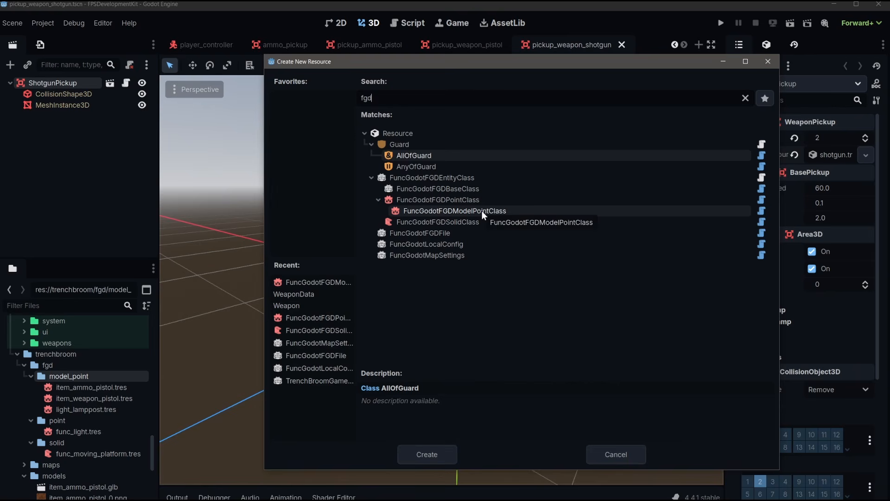
{"action": "left_click_drag", "start_coordinate": [581, 192], "coordinate": [444, 118]}
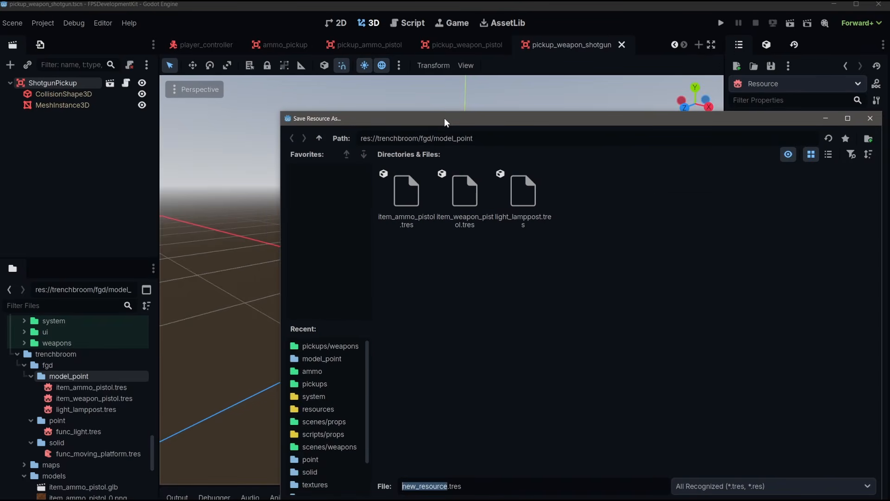
{"action": "type", "text": "_w"}
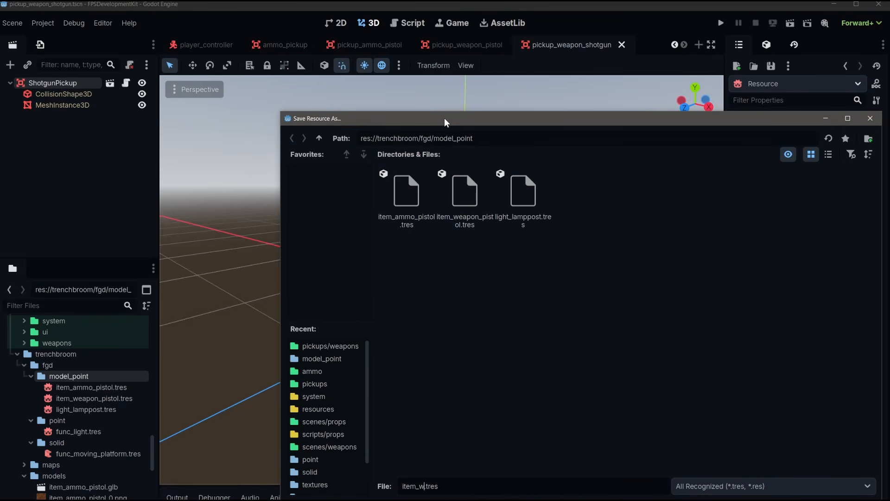
{"action": "type", "text": "eapon_shotgun"}
{"action": "key", "text": "Return"}
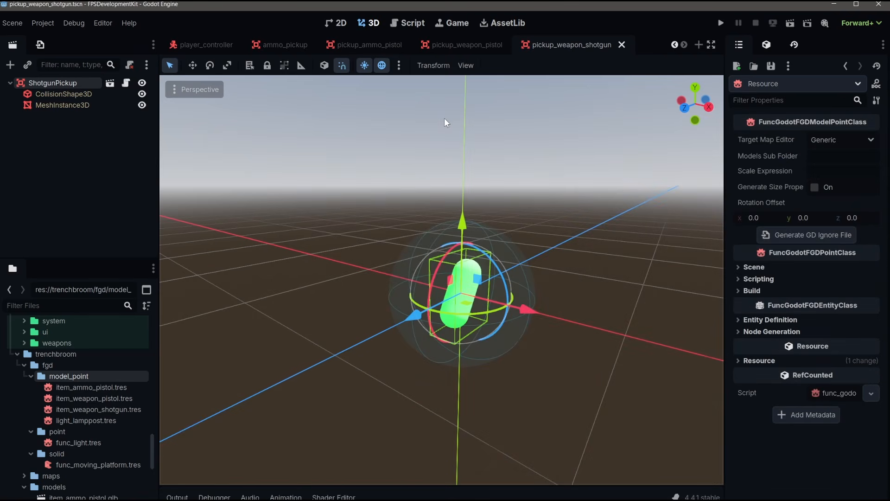
Step: Set the Classname of item_weapon_shotgun.tres to item_weapon_shotgun and its Target Map Editor to Trenchbroom
{"action": "left_click", "coordinate": [113, 409]}
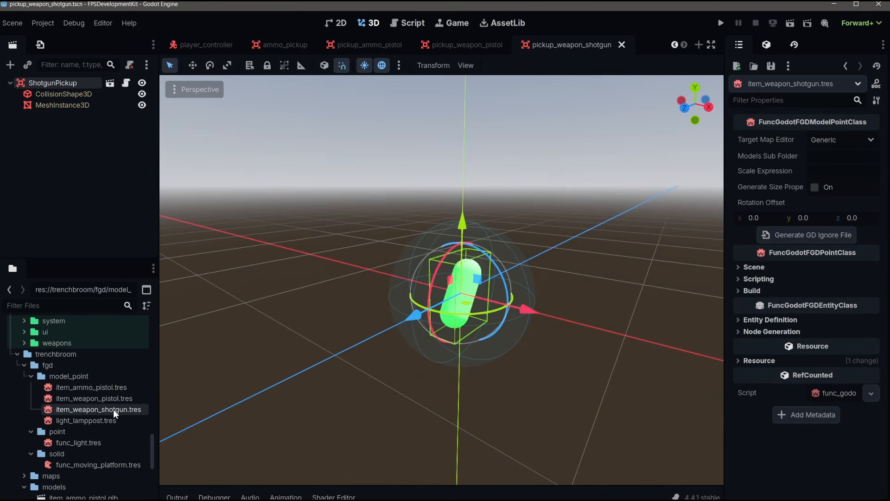
{"action": "left_click", "coordinate": [782, 324]}
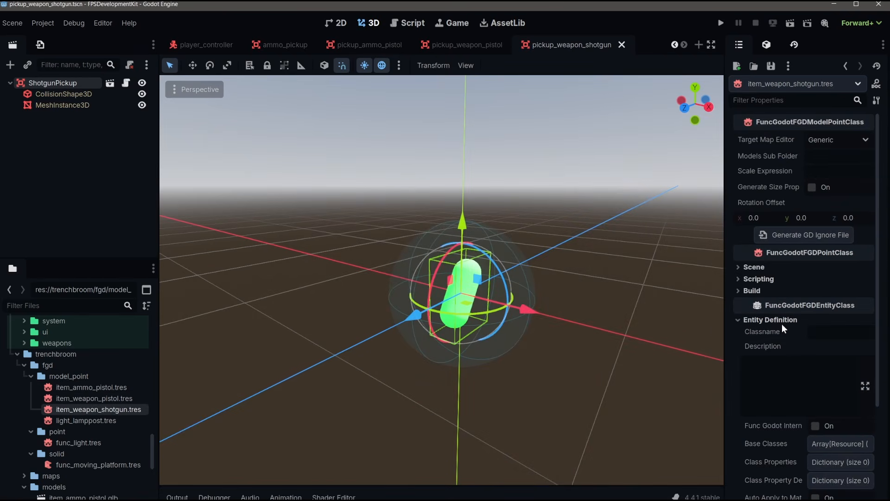
{"action": "left_click", "coordinate": [826, 331]}
{"action": "type", "text": "item"}
{"action": "type", "text": "_weapon_"}
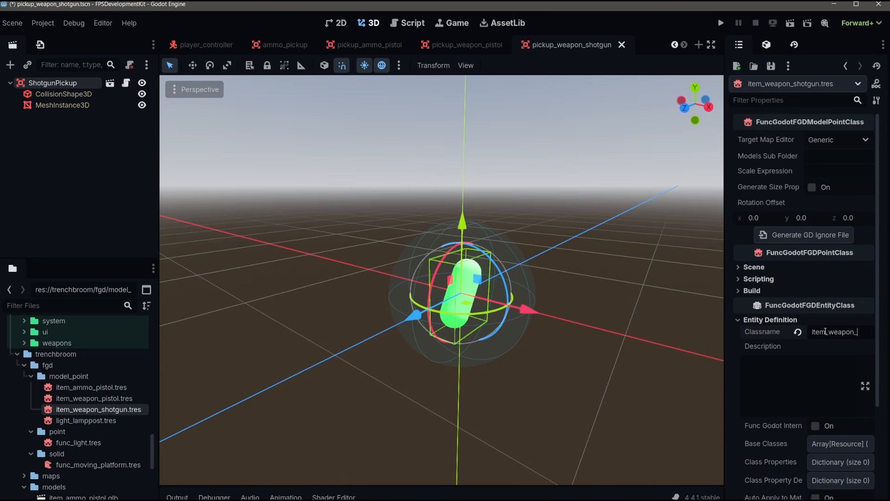
{"action": "type", "text": "shotgun"}
{"action": "left_click", "coordinate": [817, 141]}
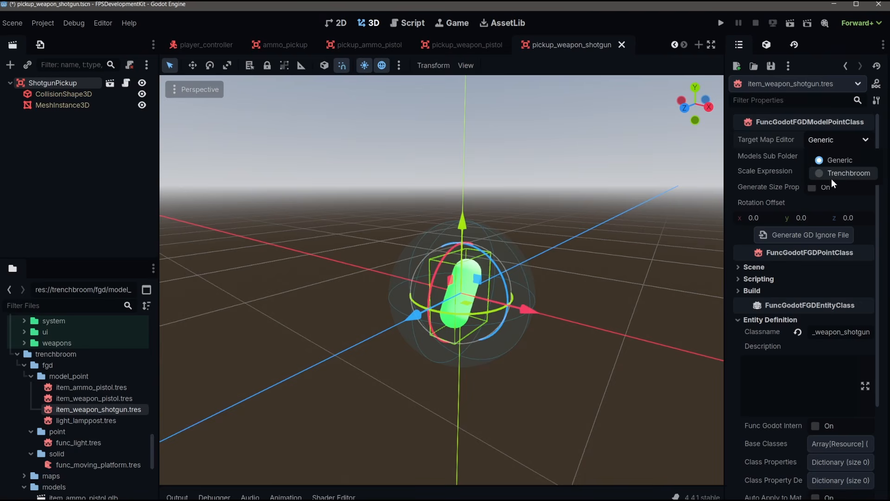
{"action": "left_click", "coordinate": [831, 179]}
{"action": "left_click_drag", "start_coordinate": [728, 199], "coordinate": [680, 208]}
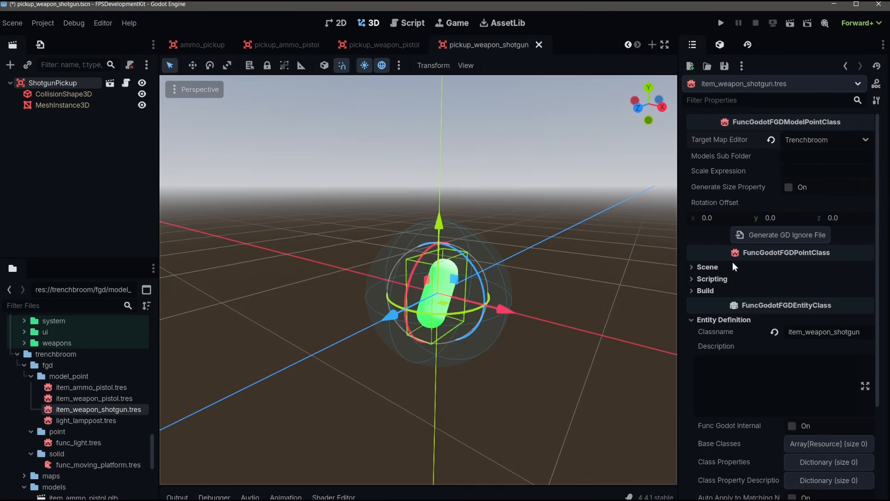
Step: Assign the shotgun pickup scene from pickups/weapons as the Scene File of item_weapon_shotgun.tres and save
{"action": "left_click", "coordinate": [725, 266]}
{"action": "scroll", "coordinate": [130, 386], "scroll_direction": "up", "scroll_amount": 7}
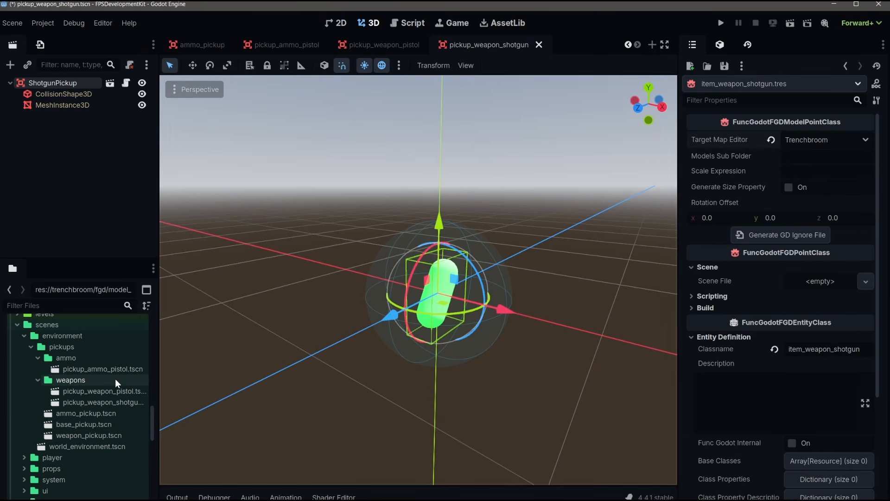
{"action": "left_click", "coordinate": [83, 402]}
{"action": "left_click_drag", "start_coordinate": [81, 403], "coordinate": [813, 284]}
{"action": "key", "text": "ctrl+s"}
Step: Add an entity definition to fpsdevkit_fgd.tres and assign item_weapon_shotgun.tres to it as element 4
{"action": "scroll", "coordinate": [78, 407], "scroll_direction": "down", "scroll_amount": 10}
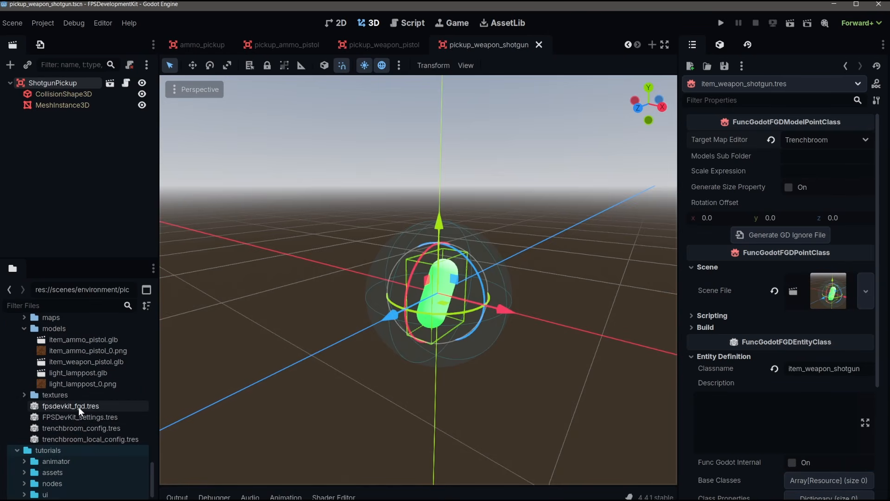
{"action": "double_click", "coordinate": [81, 406]}
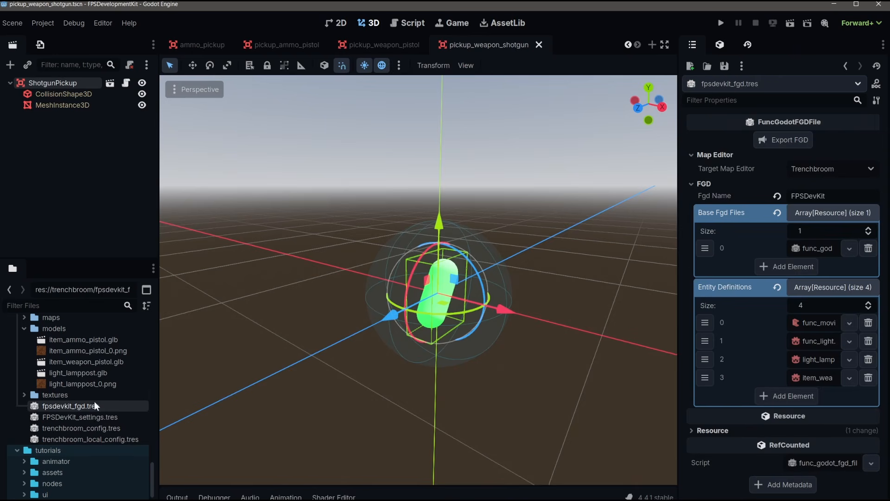
{"action": "scroll", "coordinate": [118, 383], "scroll_direction": "up", "scroll_amount": 5}
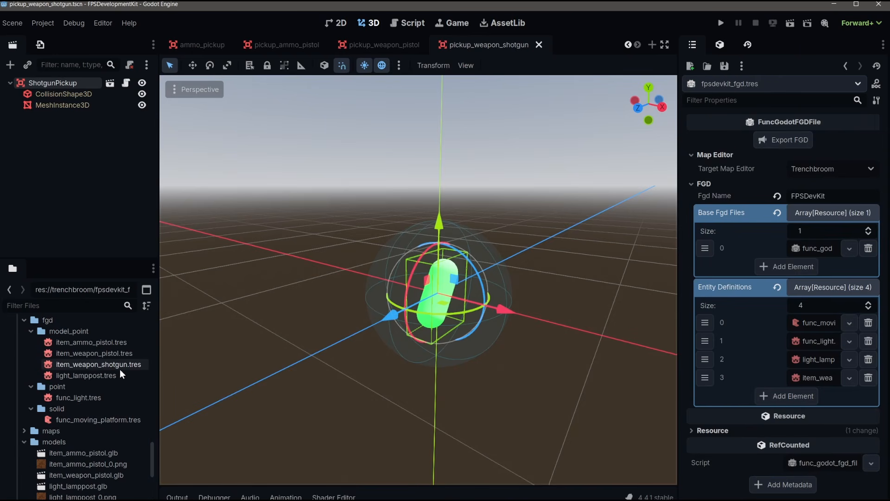
{"action": "left_click", "coordinate": [787, 395]}
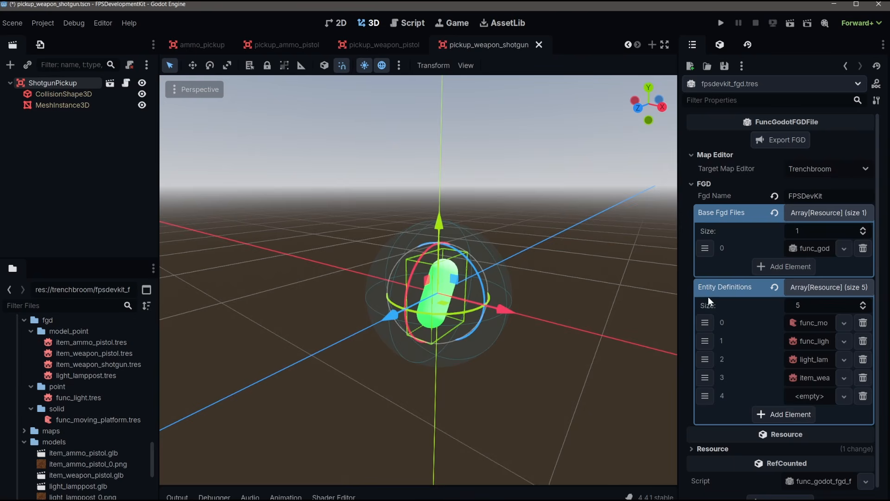
{"action": "left_click_drag", "start_coordinate": [134, 365], "coordinate": [809, 395]}
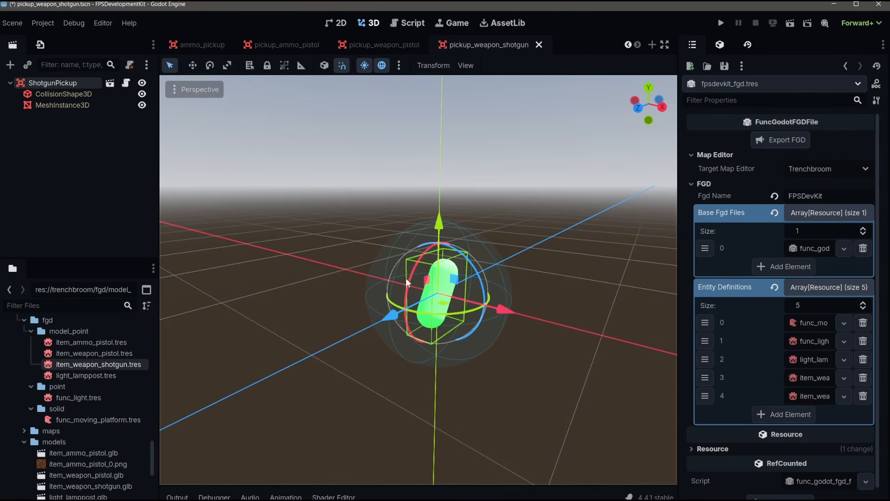
Step: Switch to TrenchBroom and reload the entity definitions of testmap.map
{"action": "scroll", "coordinate": [71, 425], "scroll_direction": "down", "scroll_amount": 2}
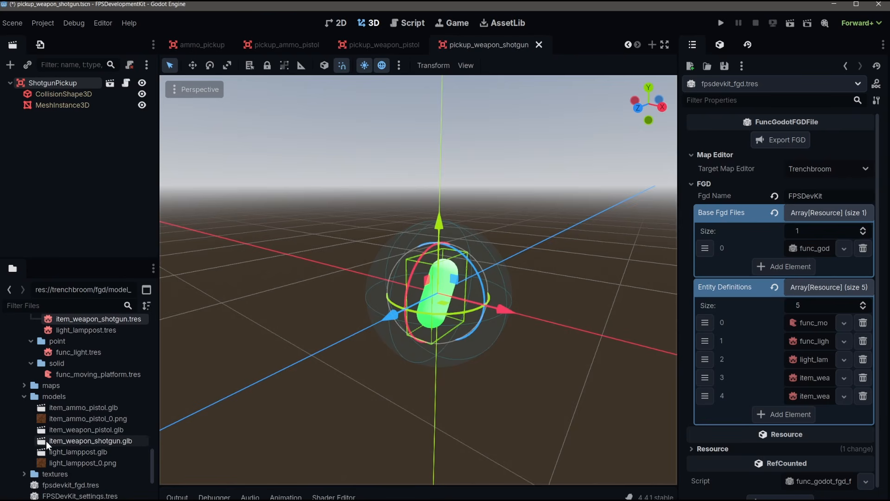
{"action": "left_click", "coordinate": [491, 500]}
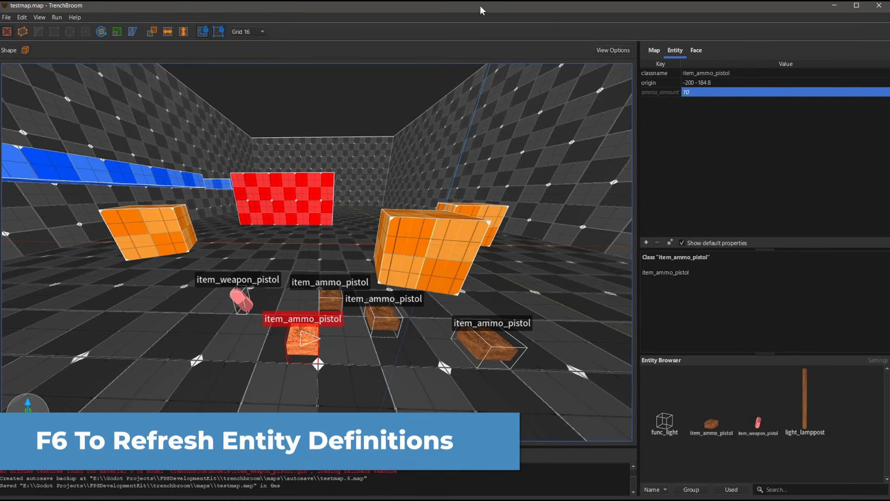
{"action": "key", "text": "F6"}
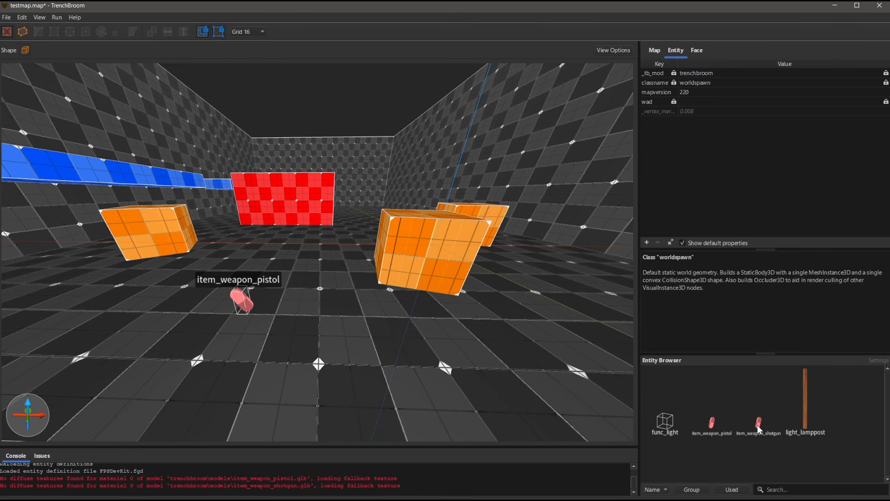
Step: Place an item_weapon_shotgun entity near the orange block, raise and move it to origin -120 -184 24, and save the map
{"action": "left_click_drag", "start_coordinate": [758, 424], "coordinate": [364, 304]}
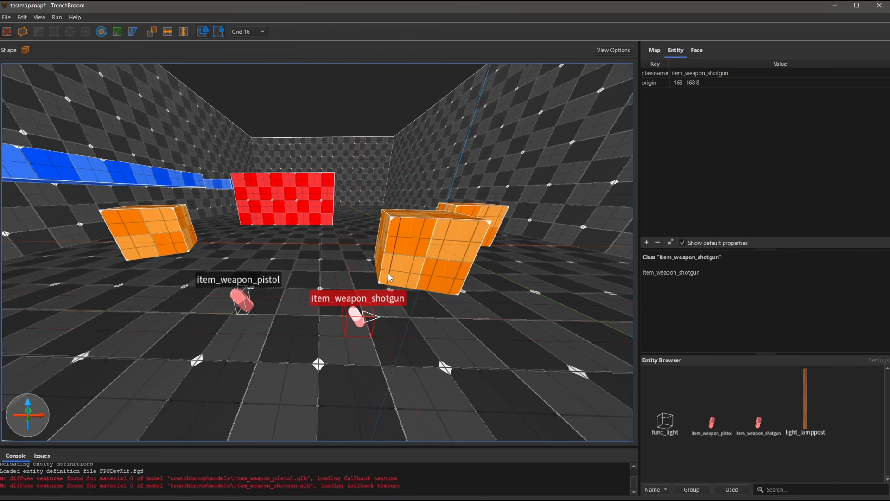
{"action": "key", "text": "Page_Up"}
{"action": "left_click_drag", "start_coordinate": [361, 294], "coordinate": [508, 322]}
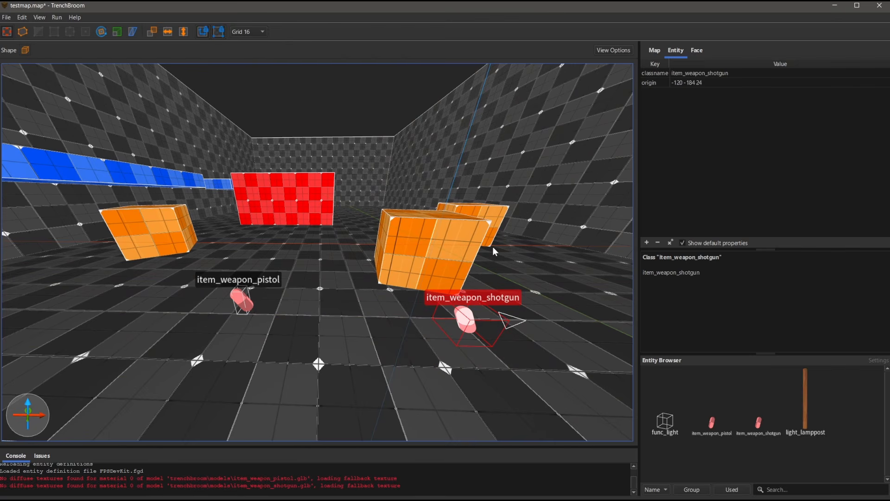
{"action": "key", "text": "ctrl+s"}
Step: Switch back to Godot and rebuild the map from the FuncGodotMap node in the trenchbroom_prototype scene
{"action": "key", "text": "alt+Tab"}
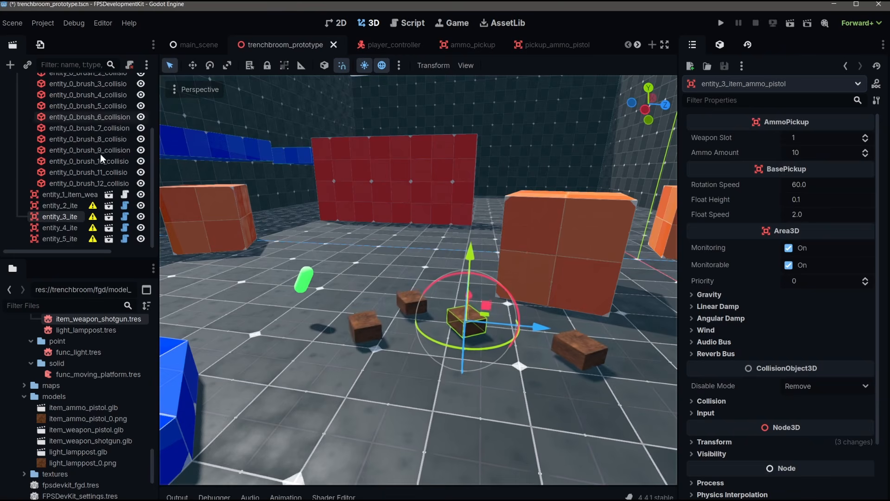
{"action": "scroll", "coordinate": [99, 154], "scroll_direction": "up", "scroll_amount": 5}
{"action": "left_click", "coordinate": [68, 96]}
{"action": "left_click", "coordinate": [780, 140]}
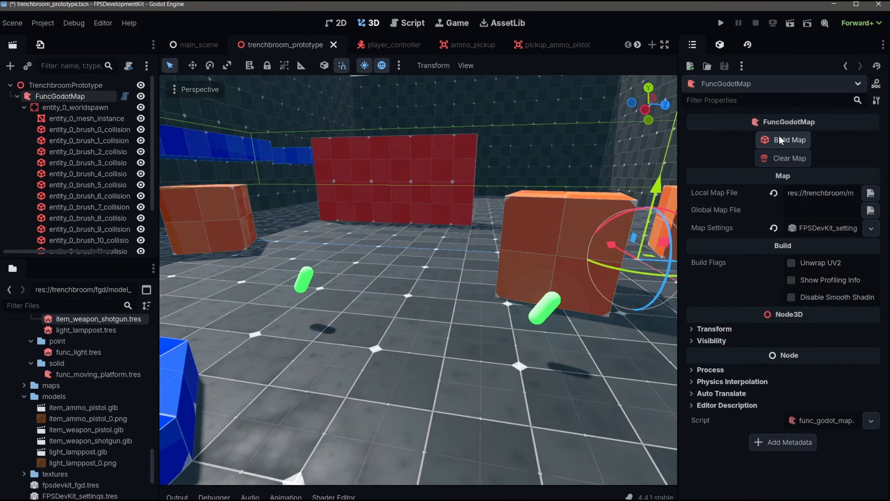
Step: Inspect the pistol and shotgun pickup entities in the rebuilt map, checking the shotgun's Weapon Slot and Weapon Resource
{"action": "middle_click_drag", "start_coordinate": [277, 292], "coordinate": [324, 299]}
{"action": "scroll", "coordinate": [123, 218], "scroll_direction": "down", "scroll_amount": 3}
{"action": "left_click", "coordinate": [77, 228]}
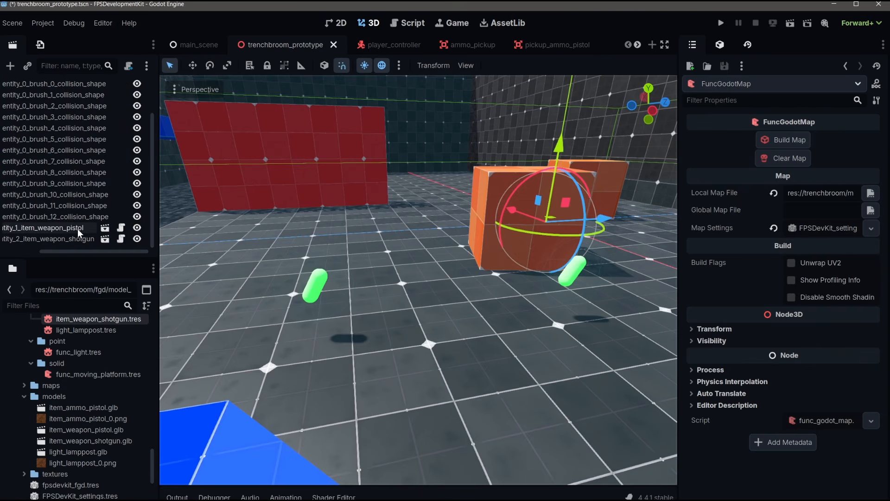
{"action": "left_click", "coordinate": [88, 238]}
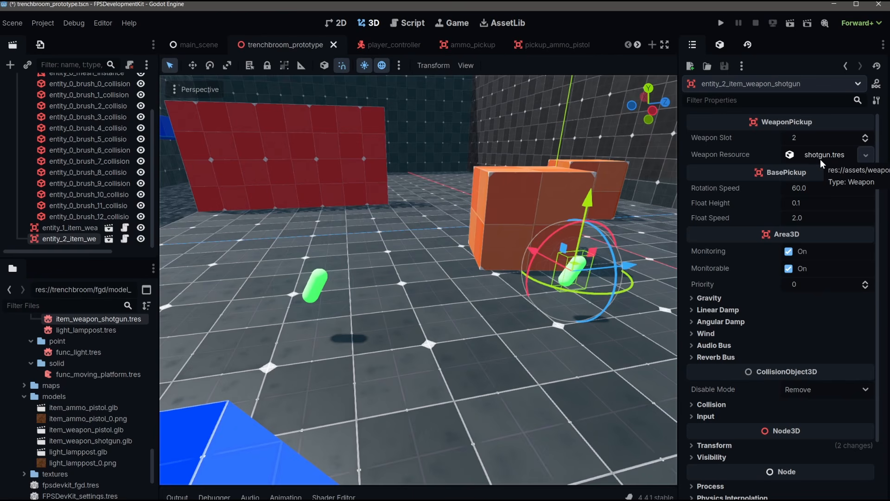
Step: Run the project, walk into the shotgun pickup to collect it, and test-fire the shotgun
{"action": "key", "text": "F5"}
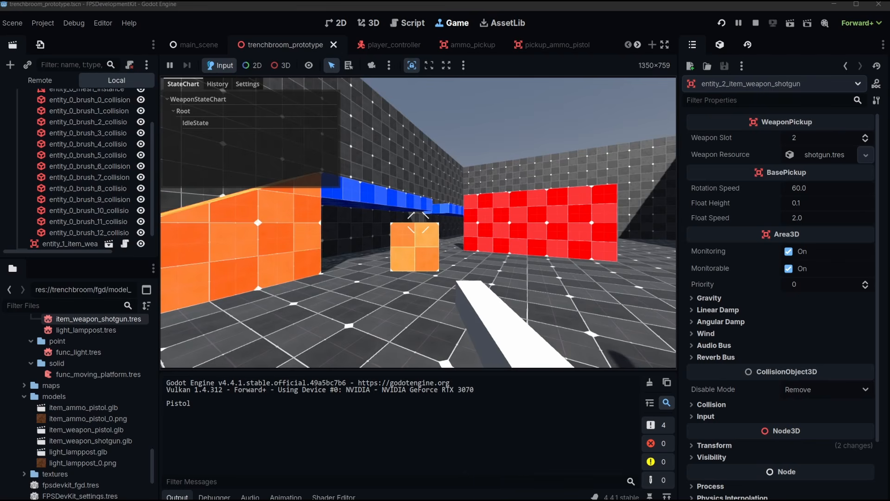
{"action": "key", "text": "w"}
{"action": "key", "text": "w"}
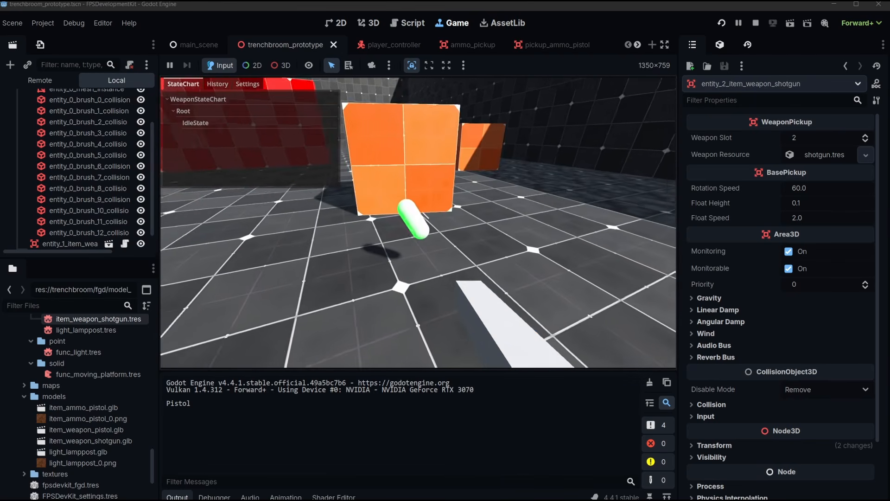
{"action": "left_click", "coordinate": [419, 222]}
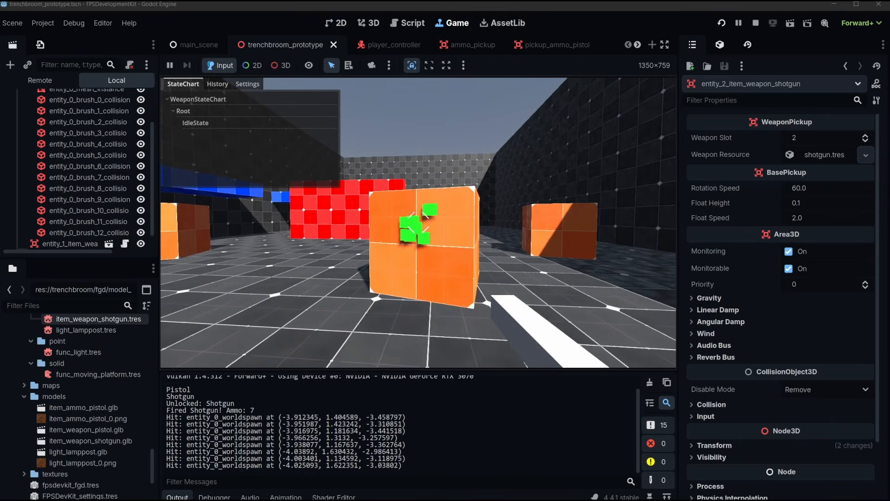
{"action": "key", "text": "w"}
{"action": "left_click", "coordinate": [418, 223]}
{"action": "scroll", "coordinate": [418, 222], "scroll_direction": "down", "scroll_amount": 11}
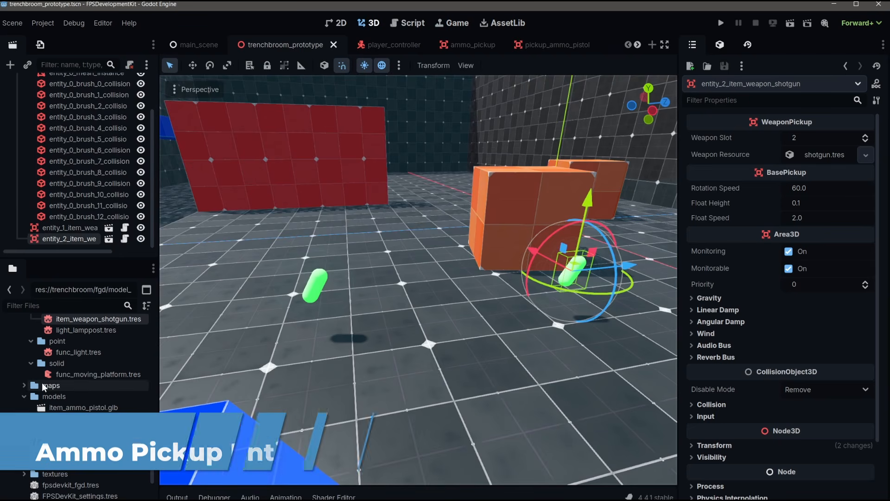
Step: Add item_ammo_pistol.tres as a new entity definition in fpsdevkit_fgd.tres and export the FGD
{"action": "scroll", "coordinate": [69, 389], "scroll_direction": "up", "scroll_amount": 3}
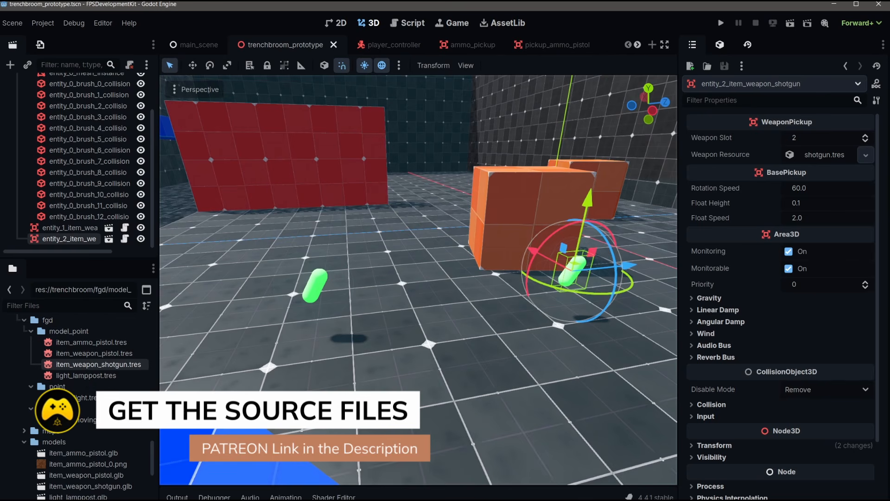
{"action": "scroll", "coordinate": [130, 428], "scroll_direction": "down", "scroll_amount": 5}
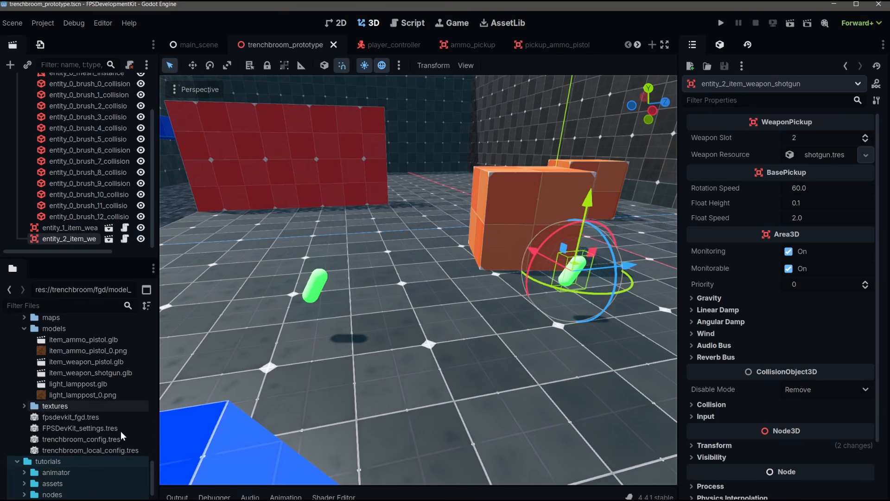
{"action": "left_click", "coordinate": [71, 417]}
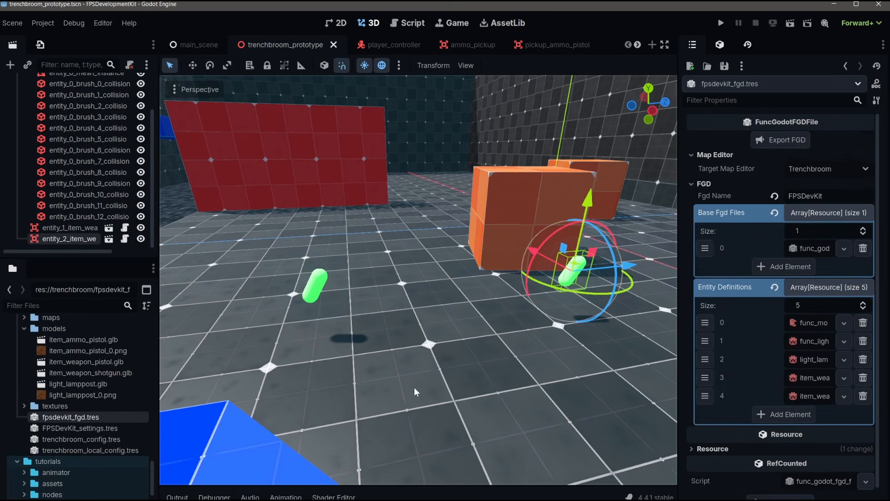
{"action": "left_click", "coordinate": [784, 414]}
{"action": "scroll", "coordinate": [116, 396], "scroll_direction": "up", "scroll_amount": 5}
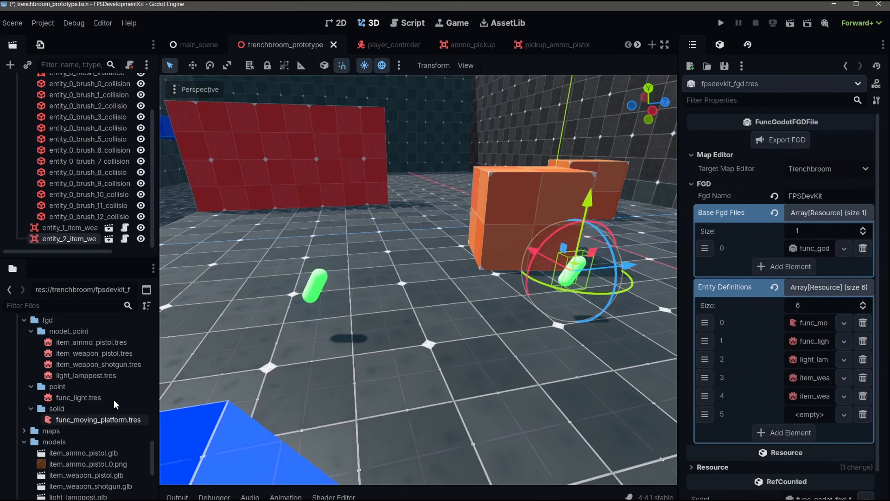
{"action": "left_click_drag", "start_coordinate": [91, 342], "coordinate": [810, 414]}
{"action": "left_click", "coordinate": [787, 144]}
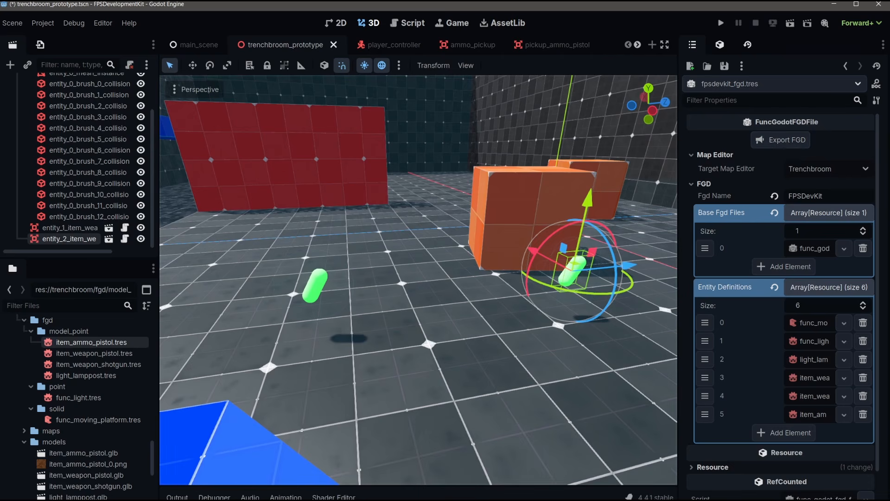
Step: Switch to TrenchBroom and place an item_ammo_pistol entity between the pistol and shotgun pickups, at origin -184 -168 8
{"action": "key", "text": "alt+Tab"}
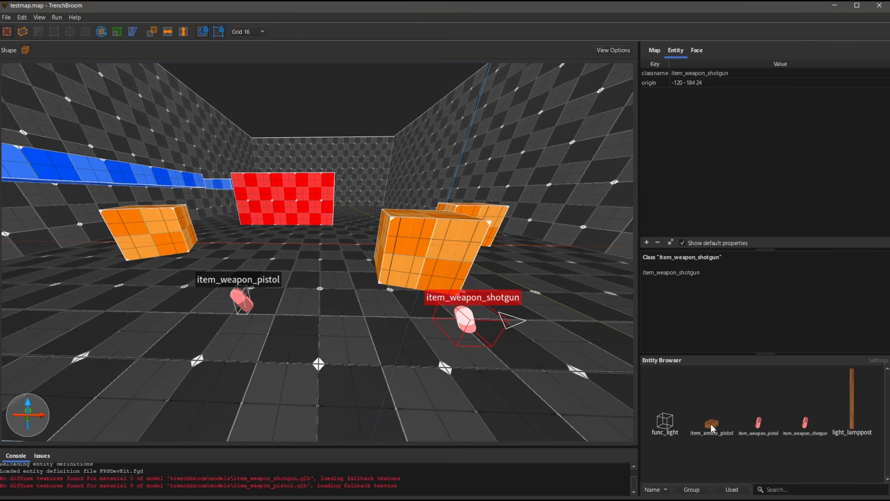
{"action": "left_click_drag", "start_coordinate": [711, 424], "coordinate": [338, 322]}
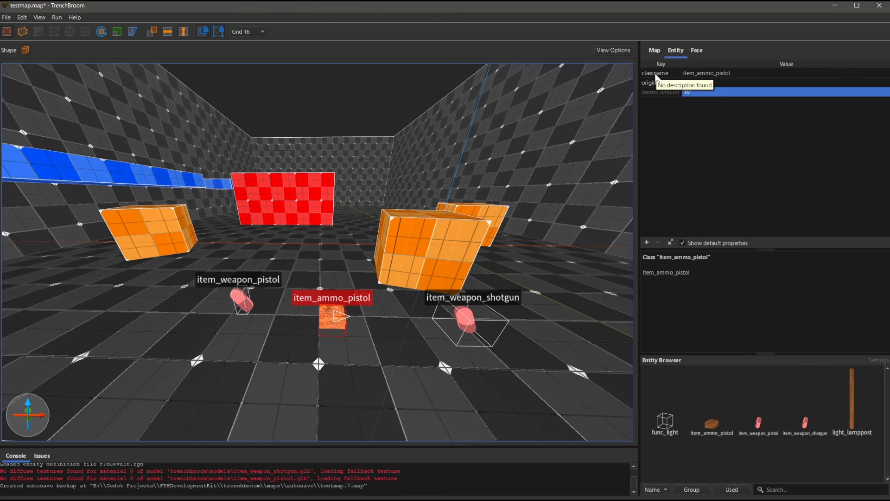
{"action": "left_click", "coordinate": [705, 124]}
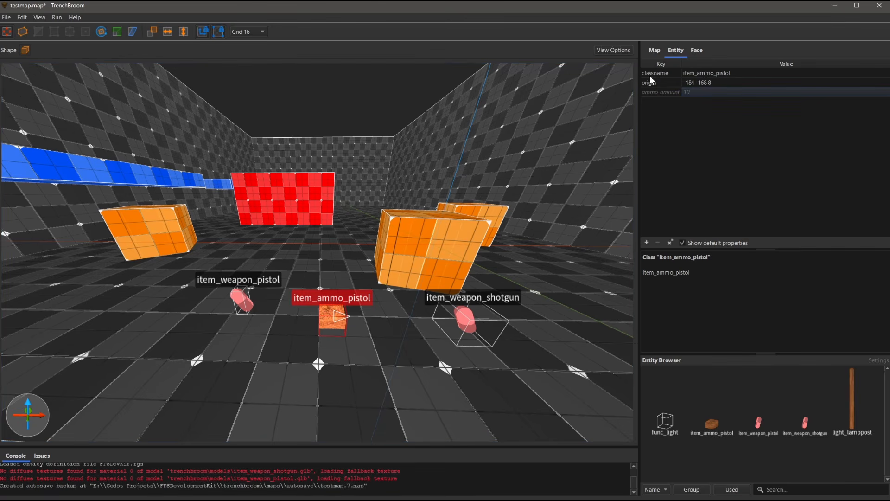
{"action": "mouse_move", "coordinate": [333, 322]}
{"action": "left_mouse_down"}
{"action": "mouse_move", "coordinate": [330, 247]}
{"action": "mouse_move", "coordinate": [277, 308]}
{"action": "mouse_move", "coordinate": [353, 322]}
{"action": "mouse_move", "coordinate": [358, 312]}
{"action": "mouse_move", "coordinate": [341, 333]}
{"action": "left_mouse_up"}
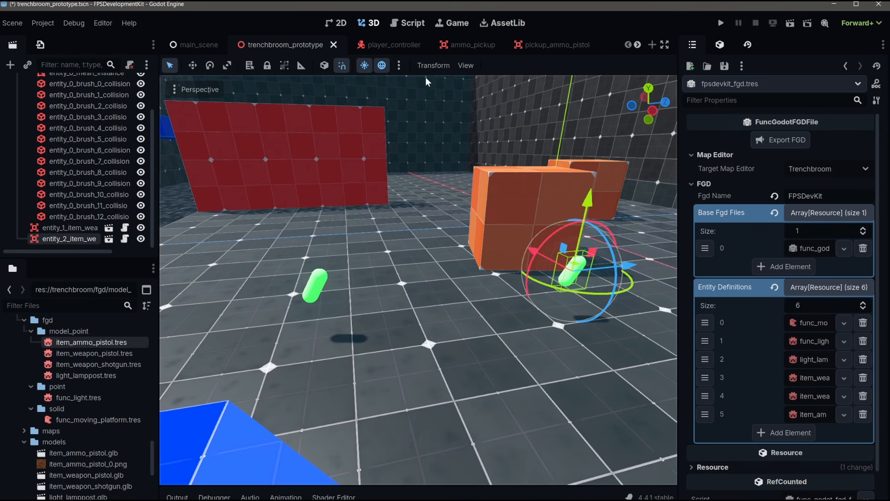
Step: Compare ammo_amount in the ammo_pickup.gd script, the TrenchBroom entity and the Class Properties of item_ammo_pistol.tres
{"action": "left_click", "coordinate": [540, 45]}
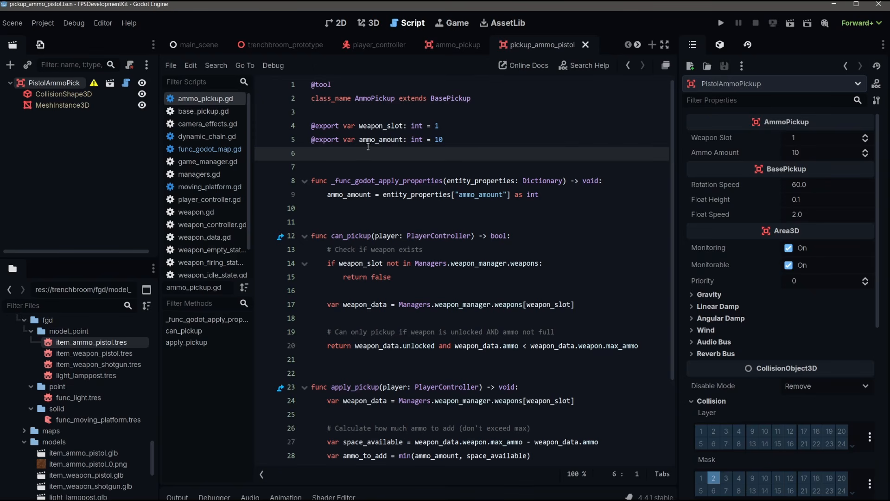
{"action": "left_click_drag", "start_coordinate": [360, 138], "coordinate": [404, 139]}
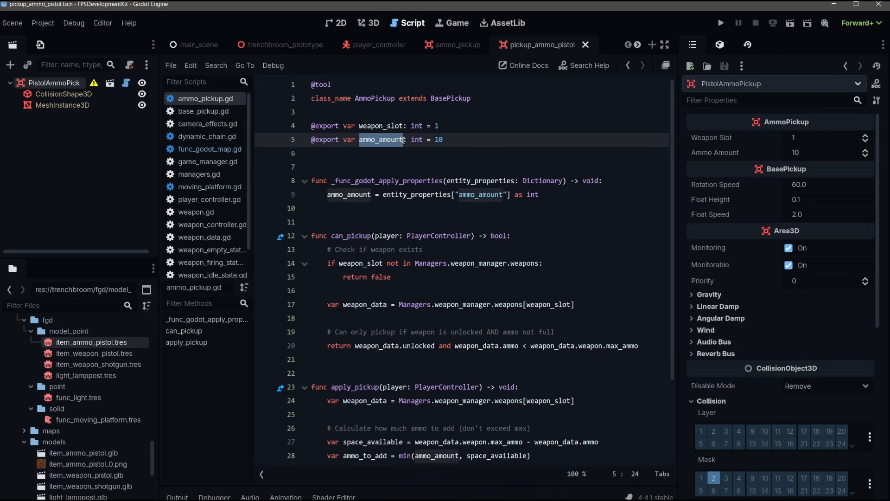
{"action": "left_click", "coordinate": [450, 145]}
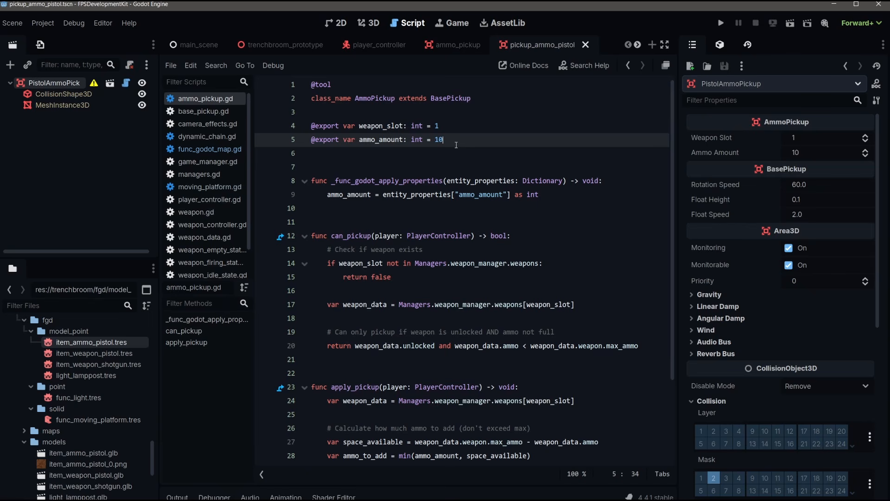
{"action": "double_click", "coordinate": [446, 141]}
{"action": "key", "text": "alt+Tab"}
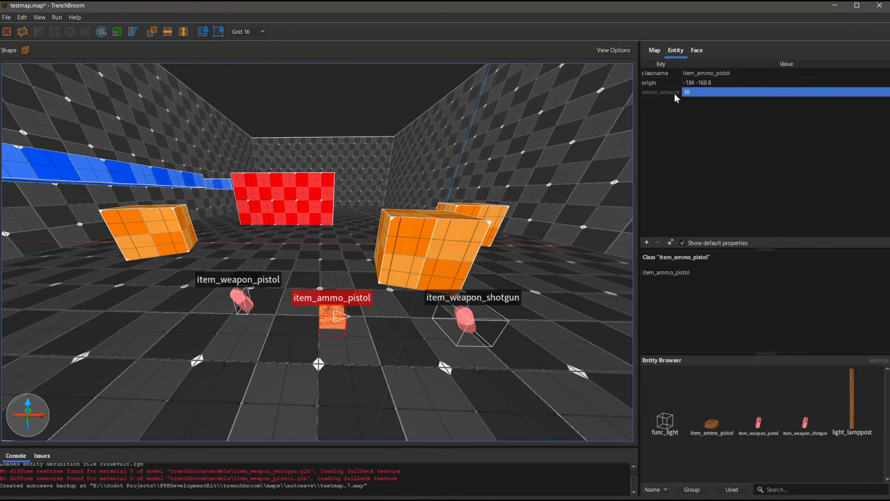
{"action": "key", "text": "alt+Tab"}
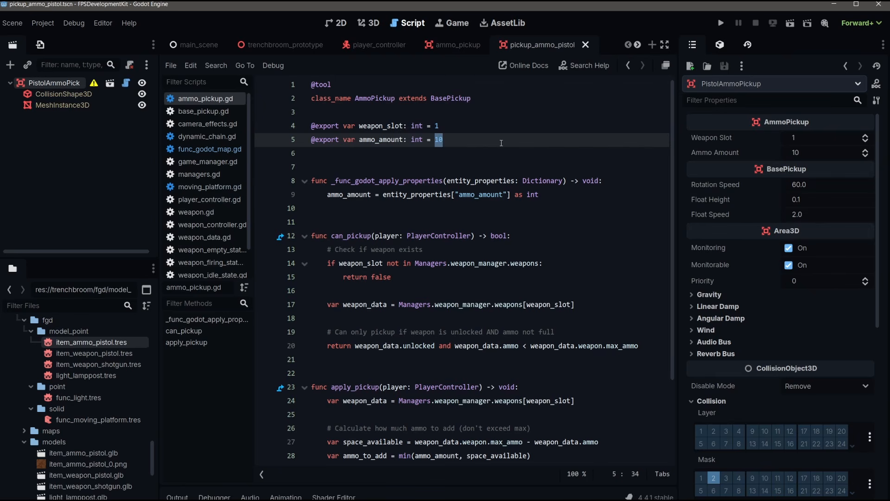
{"action": "left_click", "coordinate": [125, 342]}
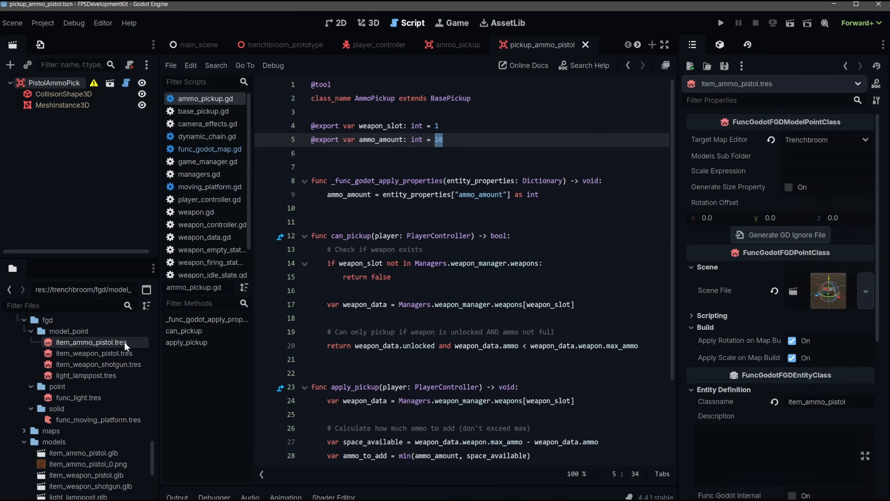
{"action": "scroll", "coordinate": [773, 332], "scroll_direction": "down", "scroll_amount": 5}
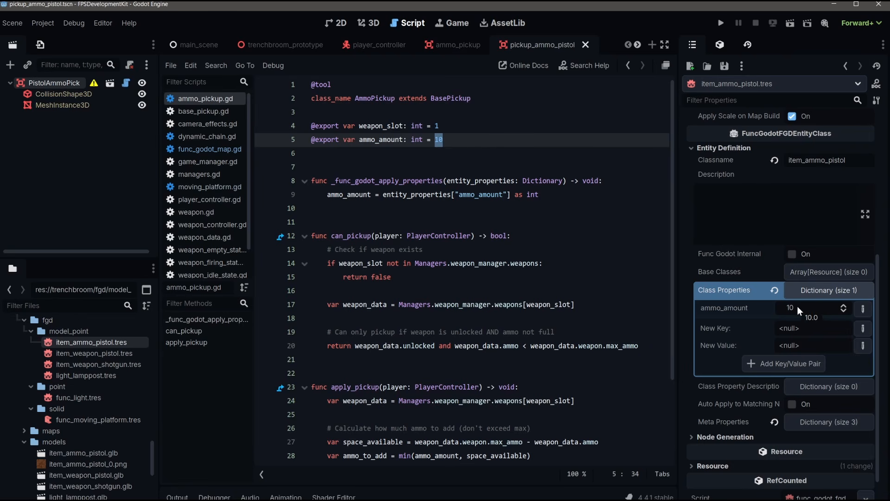
{"action": "scroll", "coordinate": [784, 381], "scroll_direction": "up", "scroll_amount": 2}
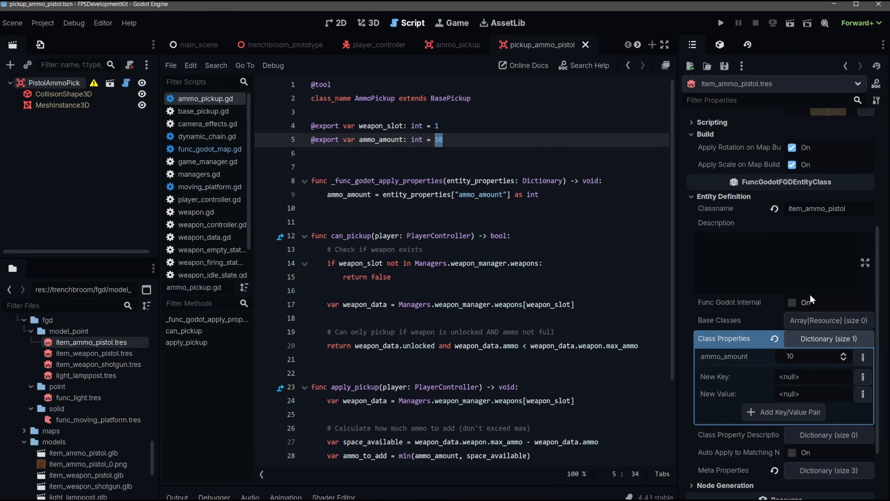
{"action": "left_click", "coordinate": [125, 83]}
{"action": "left_click", "coordinate": [374, 86]}
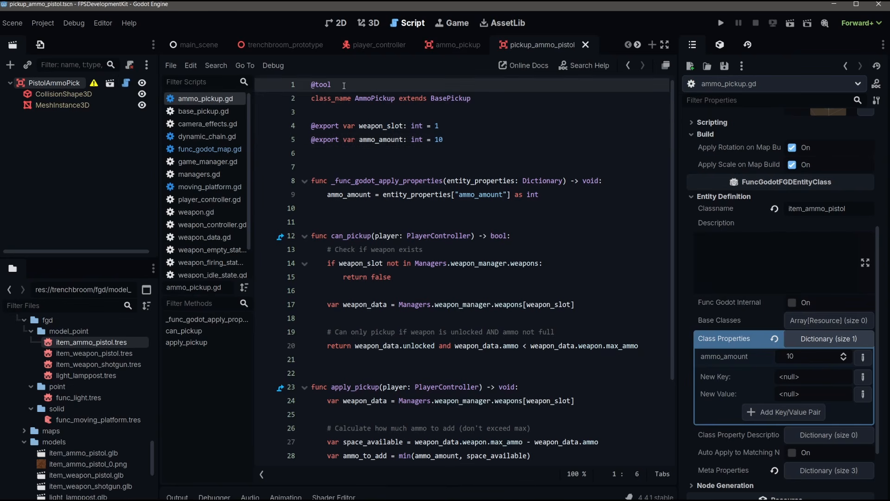
{"action": "key", "text": "shift+Left"}
{"action": "key", "text": "shift+Left"}
{"action": "key", "text": "shift+Left"}
{"action": "key", "text": "shift+Left"}
{"action": "key", "text": "shift+Left"}
{"action": "left_click", "coordinate": [301, 45]}
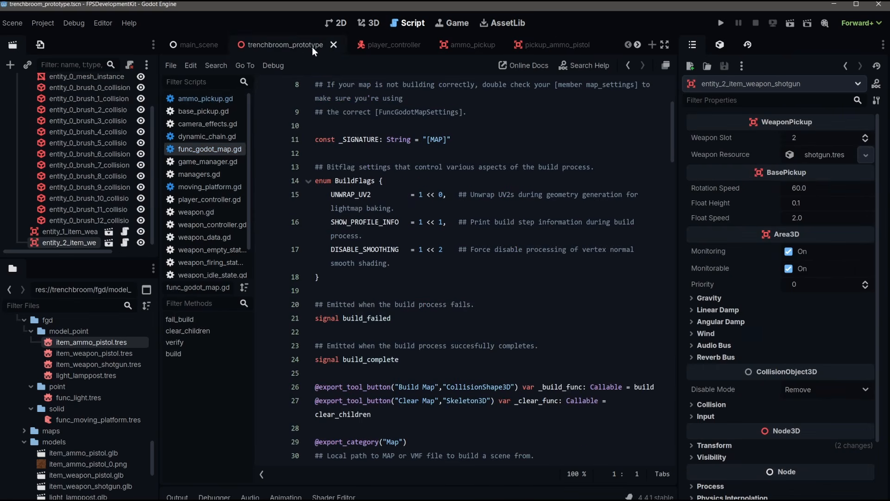
{"action": "scroll", "coordinate": [126, 205], "scroll_direction": "down", "scroll_amount": 3}
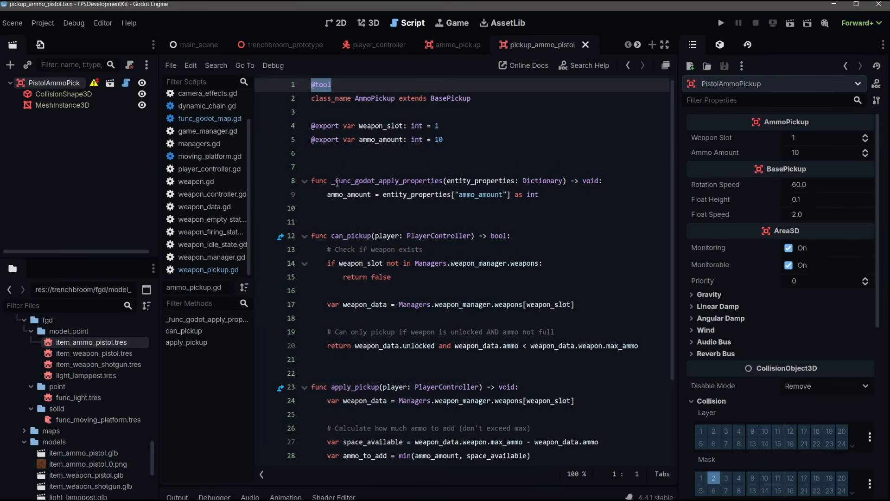
Step: Examine how _func_godot_apply_properties in ammo_pickup.gd assigns the ammo_amount entity property to the script variable
{"action": "left_click_drag", "start_coordinate": [328, 181], "coordinate": [455, 181]}
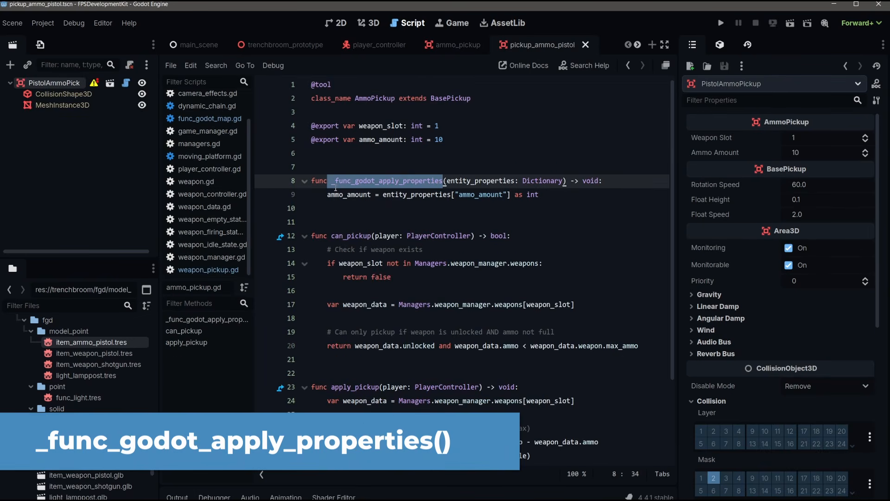
{"action": "left_click", "coordinate": [431, 181]}
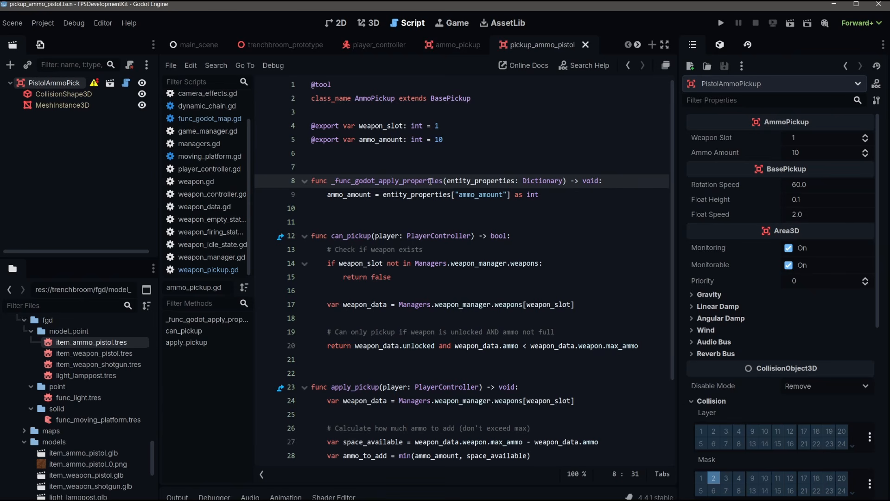
{"action": "mouse_move", "coordinate": [526, 182]}
{"action": "left_click", "coordinate": [542, 193]}
{"action": "left_click_drag", "start_coordinate": [459, 195], "coordinate": [505, 194]}
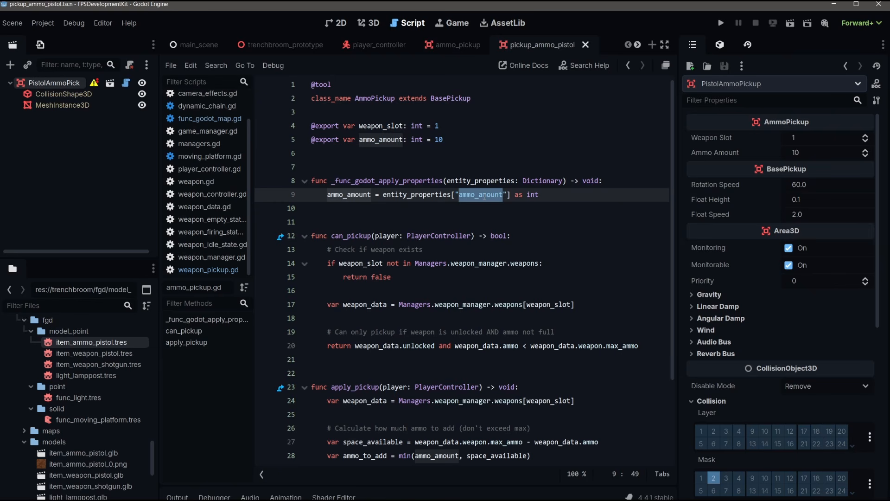
{"action": "left_click_drag", "start_coordinate": [328, 194], "coordinate": [372, 193]}
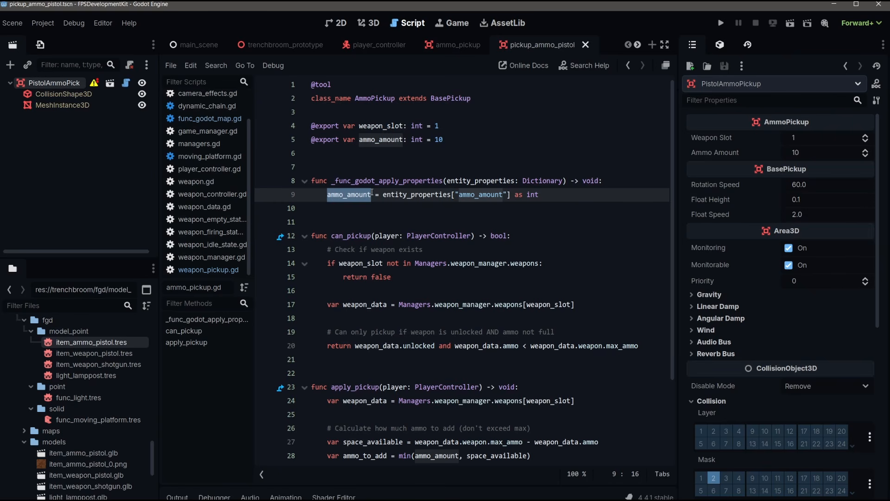
{"action": "left_click", "coordinate": [562, 195]}
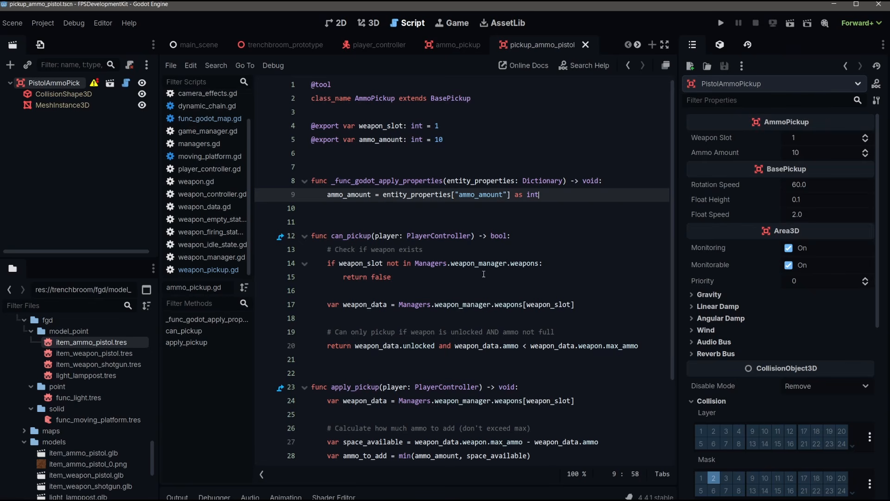
Step: Switch to TrenchBroom, set the item_ammo_pistol entity's ammo_amount to 20, and save the map
{"action": "key", "text": "alt+Tab"}
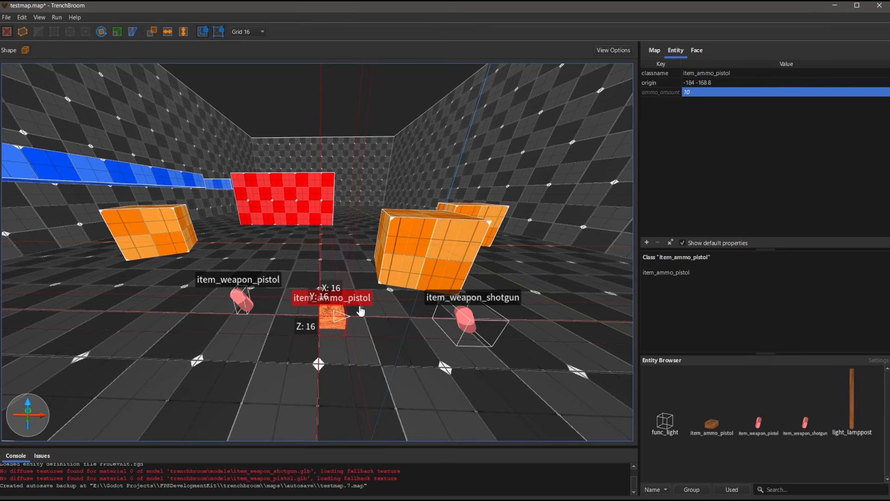
{"action": "double_click", "coordinate": [702, 92]}
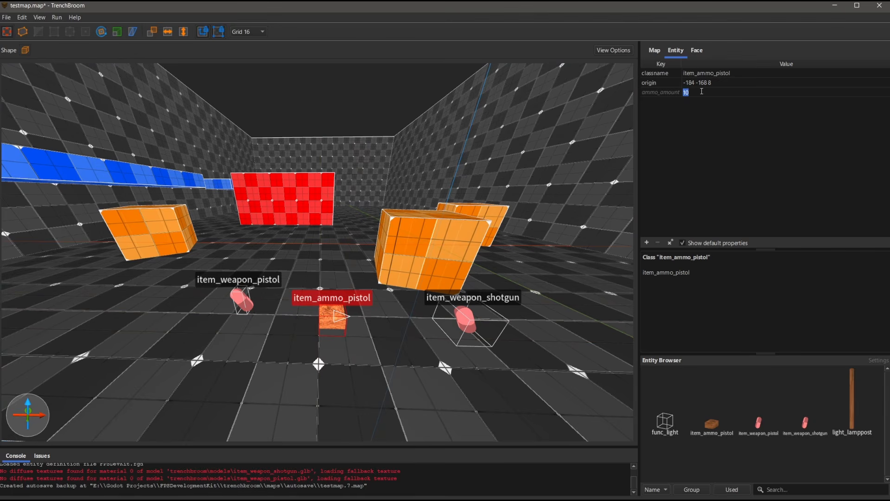
{"action": "type", "text": "20"}
{"action": "key", "text": "Return"}
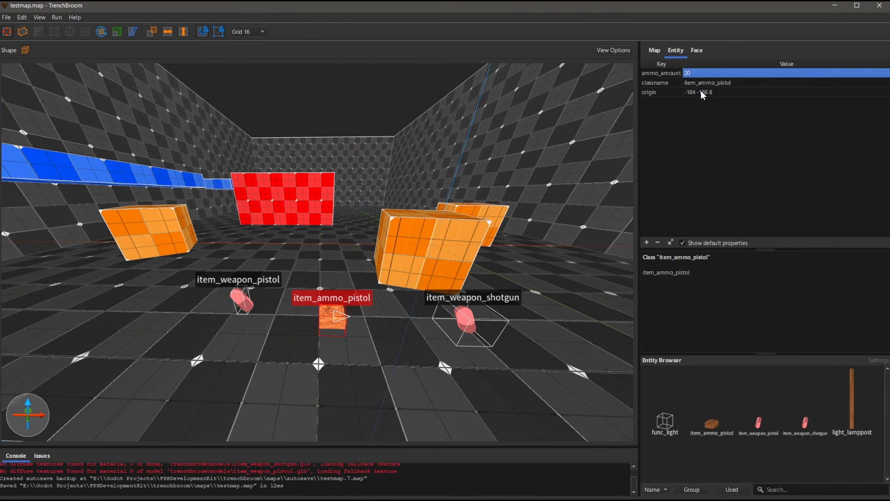
Step: Switch to Godot, rebuild the map from the FuncGodotMap node in trenchbroom_prototype, and check the new ammo pickup's Ammo Amount
{"action": "key", "text": "alt+Tab"}
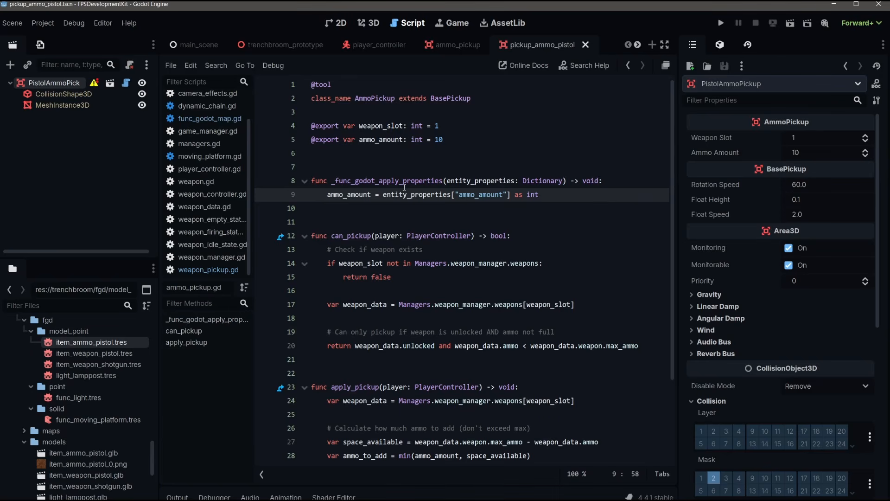
{"action": "left_click", "coordinate": [274, 43]}
{"action": "left_click", "coordinate": [60, 96]}
{"action": "left_click", "coordinate": [369, 23]}
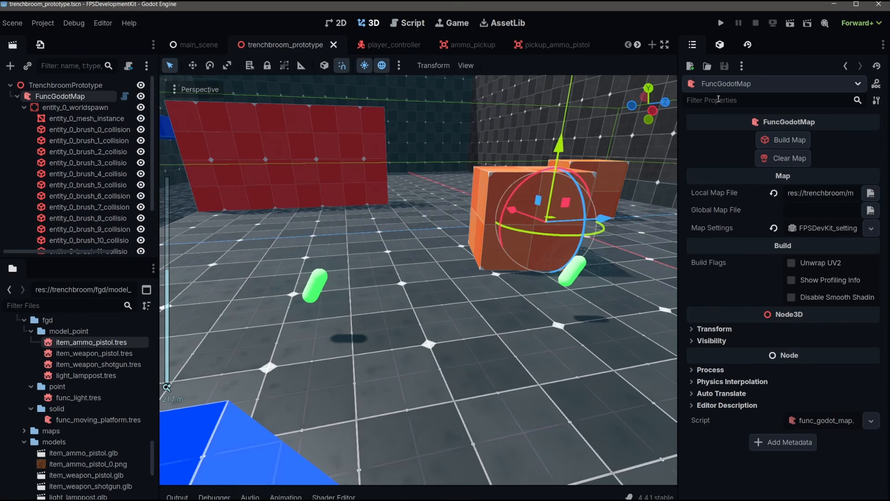
{"action": "left_click", "coordinate": [784, 140]}
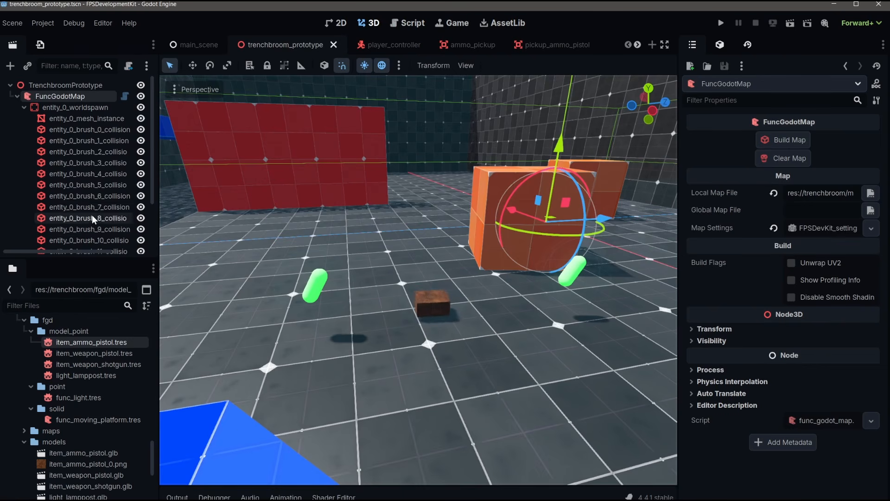
{"action": "scroll", "coordinate": [88, 223], "scroll_direction": "down", "scroll_amount": 3}
{"action": "left_click", "coordinate": [68, 240]}
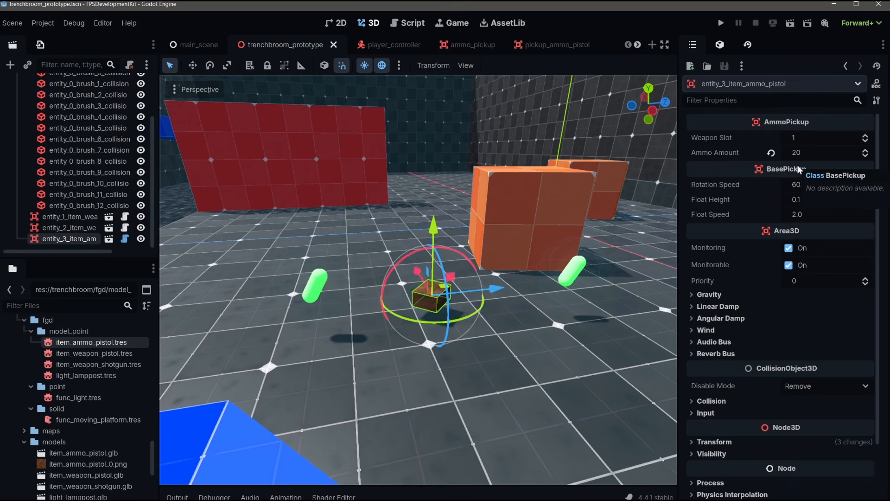
Step: In TrenchBroom, place a second item_ammo_pistol at origin -200 -120 8, set its ammo_amount to 50, and save the map
{"action": "key", "text": "alt+Tab"}
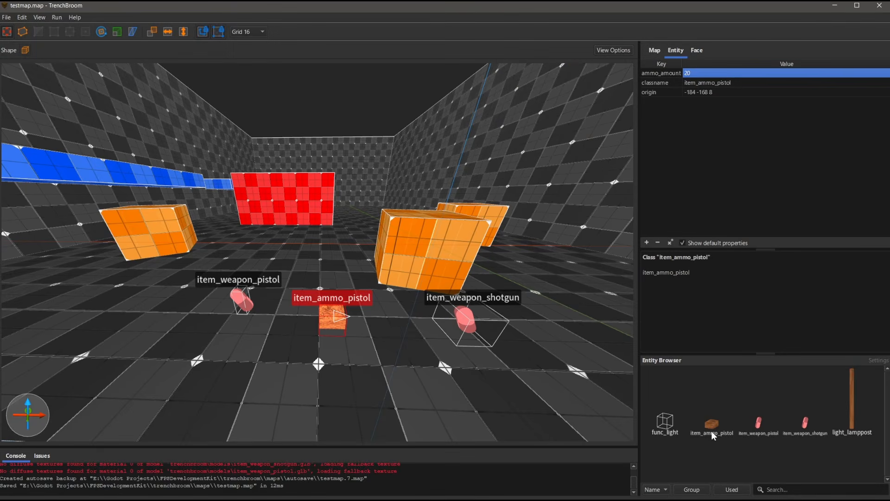
{"action": "left_click_drag", "start_coordinate": [714, 436], "coordinate": [310, 284]}
{"action": "double_click", "coordinate": [694, 93]}
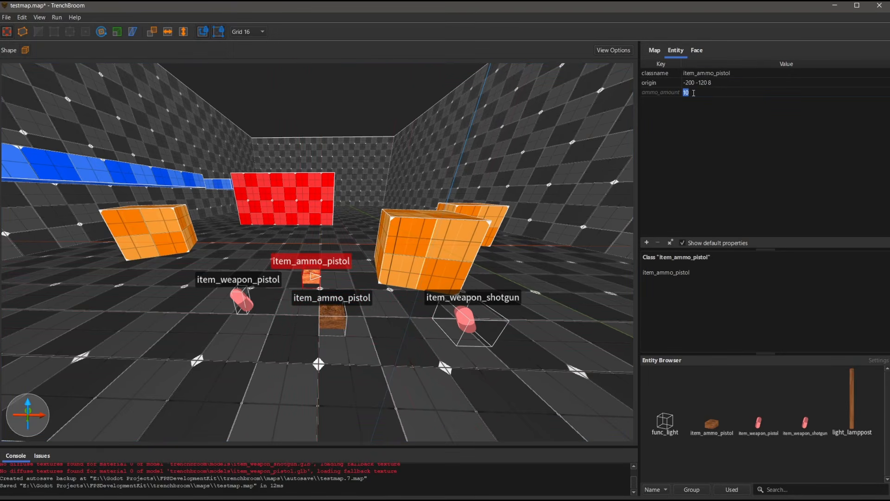
{"action": "type", "text": "50"}
{"action": "key", "text": "Return"}
{"action": "key", "text": "ctrl+s"}
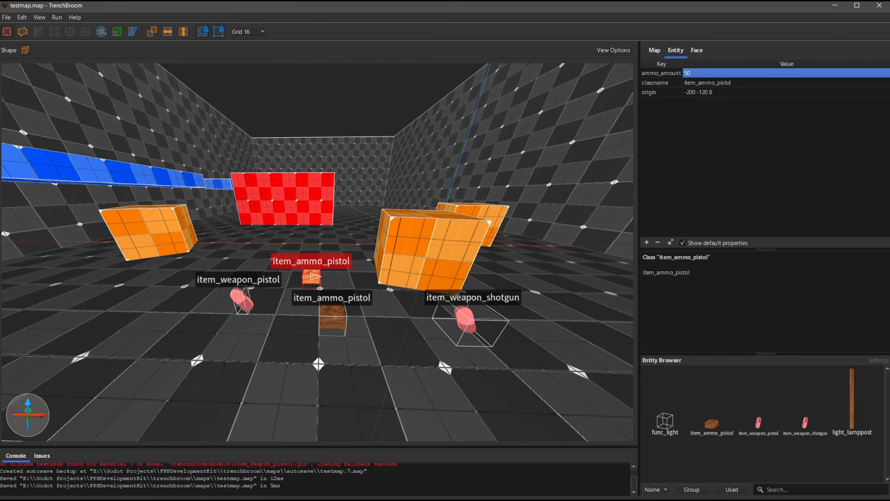
Step: Switch to Godot, rebuild the map from the FuncGodotMap node, and check the Ammo Amount on the second pistol ammo pickup
{"action": "key", "text": "alt+Tab"}
{"action": "scroll", "coordinate": [144, 146], "scroll_direction": "up", "scroll_amount": 5}
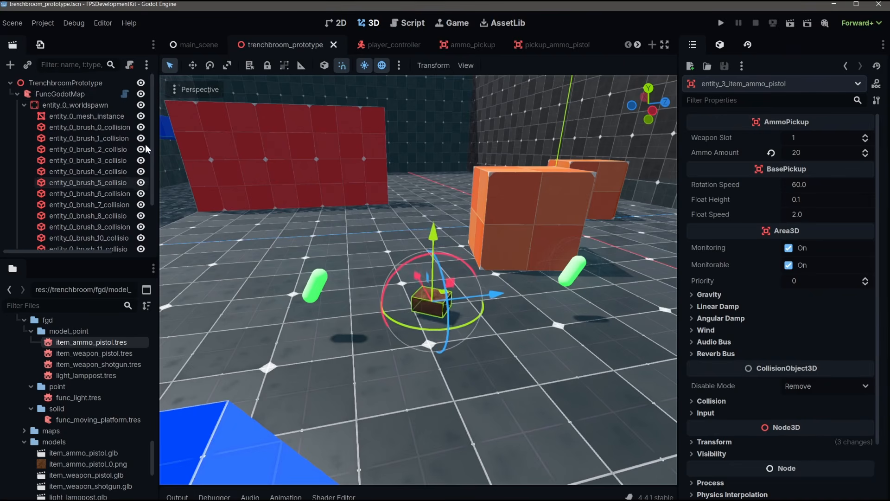
{"action": "left_click", "coordinate": [70, 96]}
{"action": "left_click", "coordinate": [787, 139]}
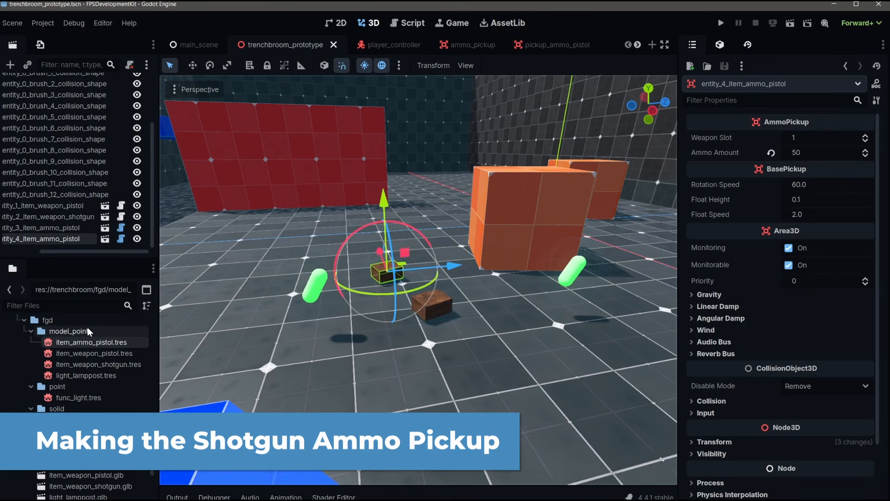
Step: Create an inherited scene from ammo_pickup.tscn, name its root ShotgunAmmoPickup, and save it as pickup_ammo_shotgun.tscn in the pickups/ammo folder
{"action": "scroll", "coordinate": [93, 371], "scroll_direction": "up", "scroll_amount": 10}
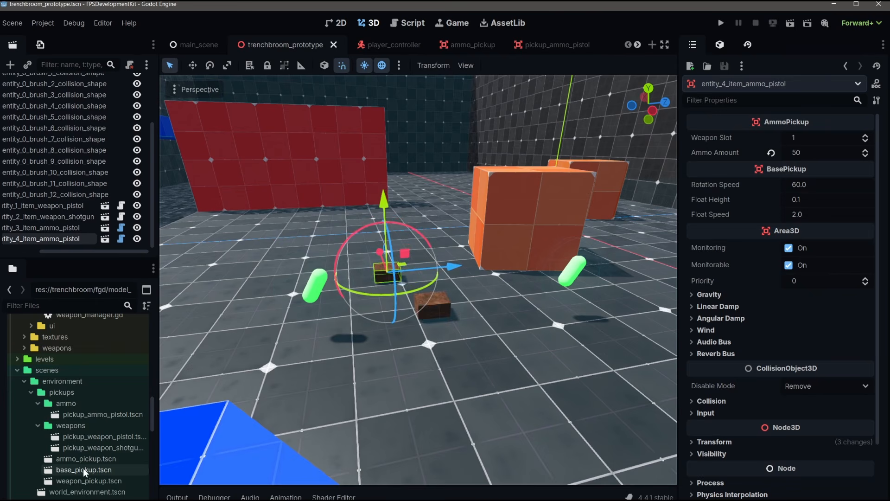
{"action": "right_click", "coordinate": [90, 457]}
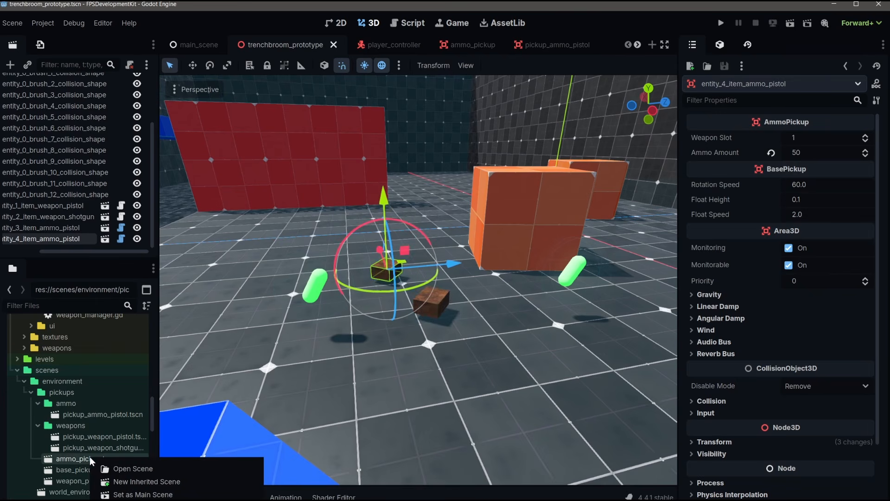
{"action": "left_click", "coordinate": [124, 481]}
{"action": "type", "text": "ShotgunAmmoPickup"}
{"action": "key", "text": "Return"}
{"action": "key", "text": "ctrl+s"}
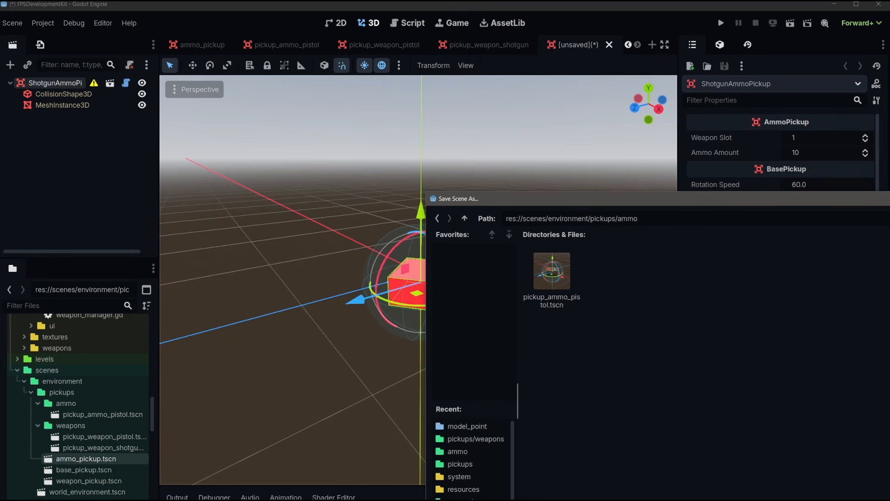
{"action": "key", "text": "Return"}
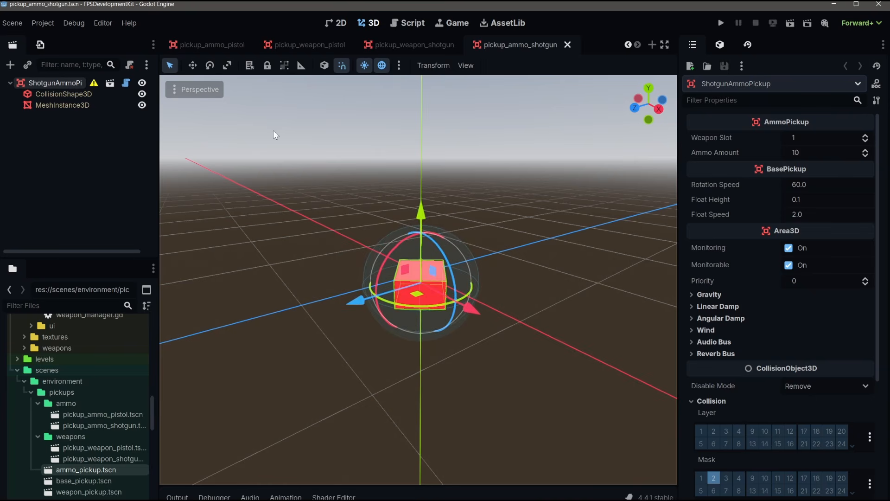
Step: Set the ShotgunAmmoPickup root's Weapon Slot to 2 and its Ammo Amount to 6
{"action": "left_click", "coordinate": [828, 140]}
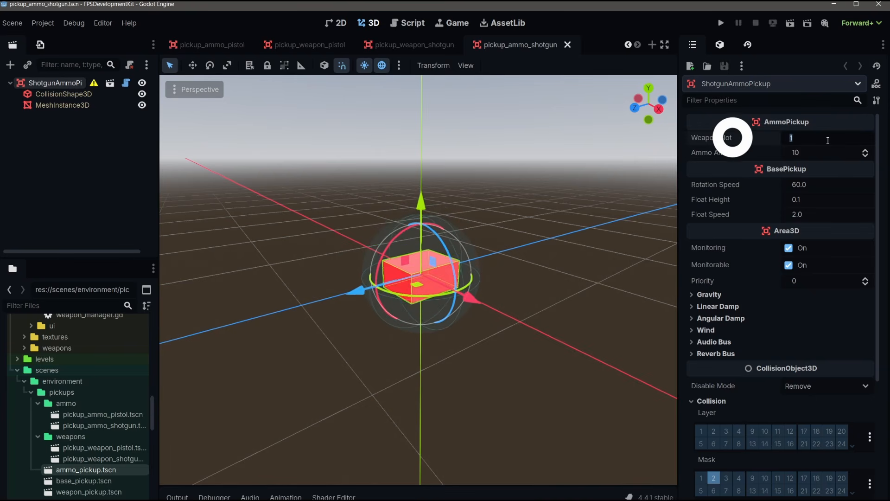
{"action": "type", "text": "2"}
{"action": "key", "text": "Return"}
{"action": "left_click", "coordinate": [835, 148]}
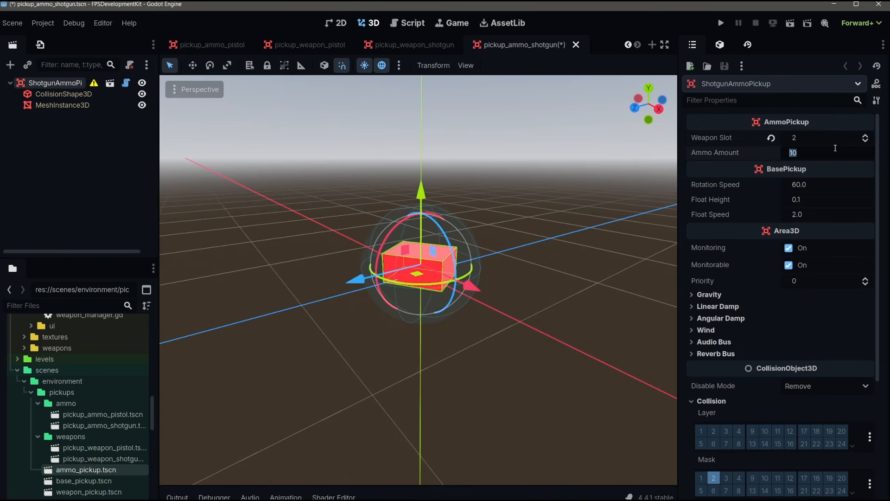
{"action": "type", "text": "6"}
{"action": "key", "text": "Return"}
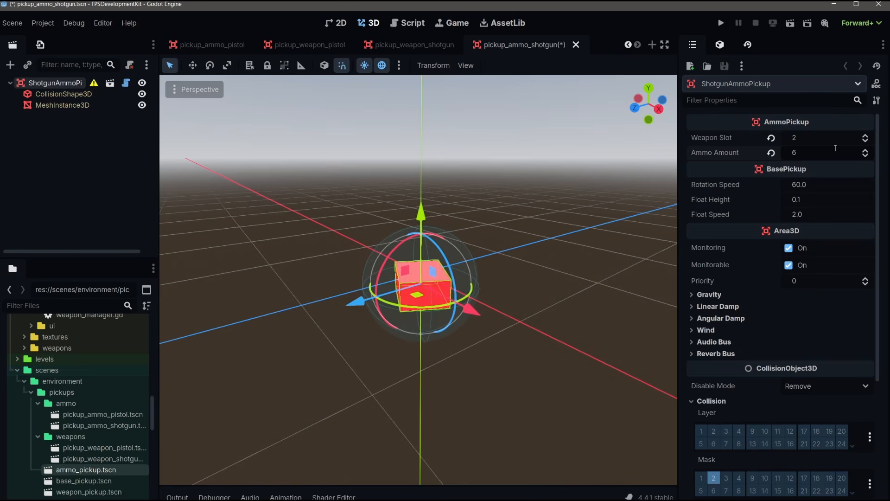
Step: Create a FuncGodotFGDModelPointClass resource item_ammo_shotgun.tres in the fgd/model_point folder and set its Target Map Editor to Trenchbroom
{"action": "scroll", "coordinate": [126, 434], "scroll_direction": "down", "scroll_amount": 6}
{"action": "right_click", "coordinate": [70, 408]}
{"action": "mouse_move", "coordinate": [117, 416]}
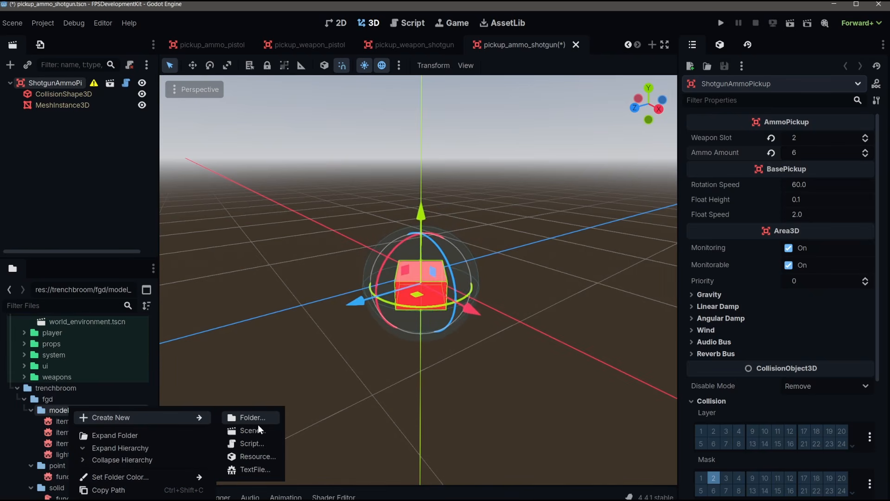
{"action": "left_click", "coordinate": [255, 457]}
{"action": "type", "text": "model"}
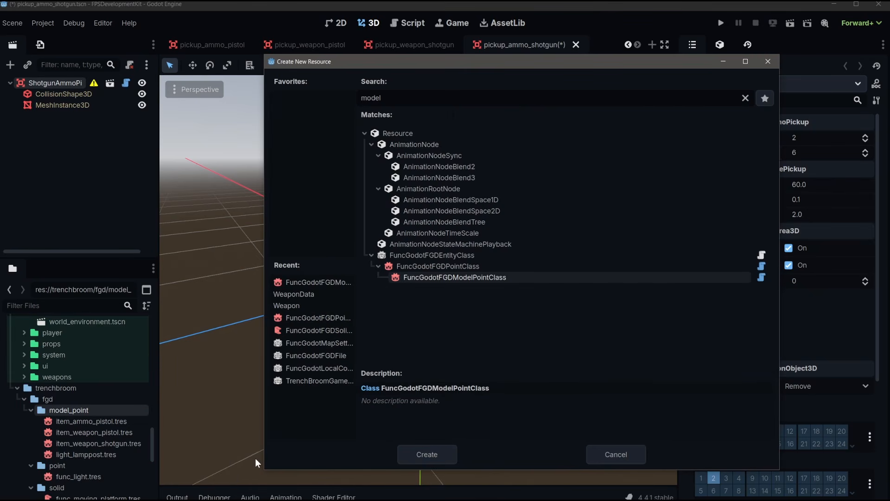
{"action": "key", "text": "Return"}
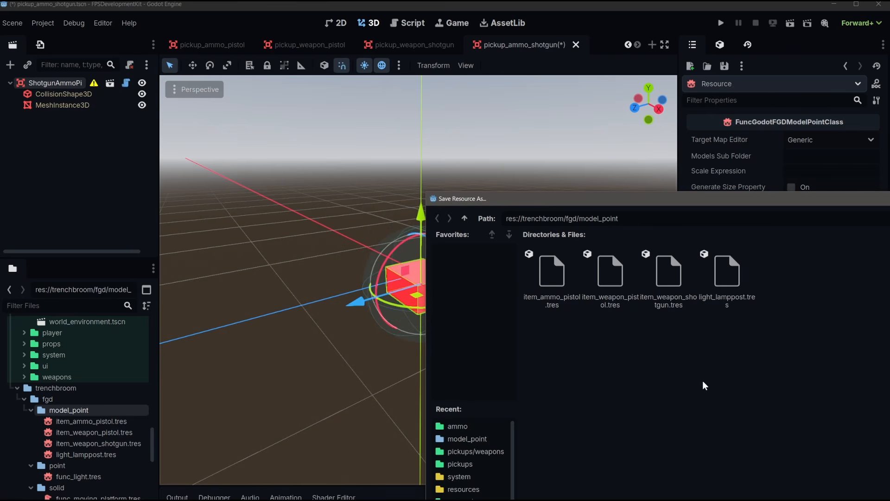
{"action": "key", "text": "Return"}
{"action": "left_click", "coordinate": [830, 139]}
{"action": "left_click", "coordinate": [819, 176]}
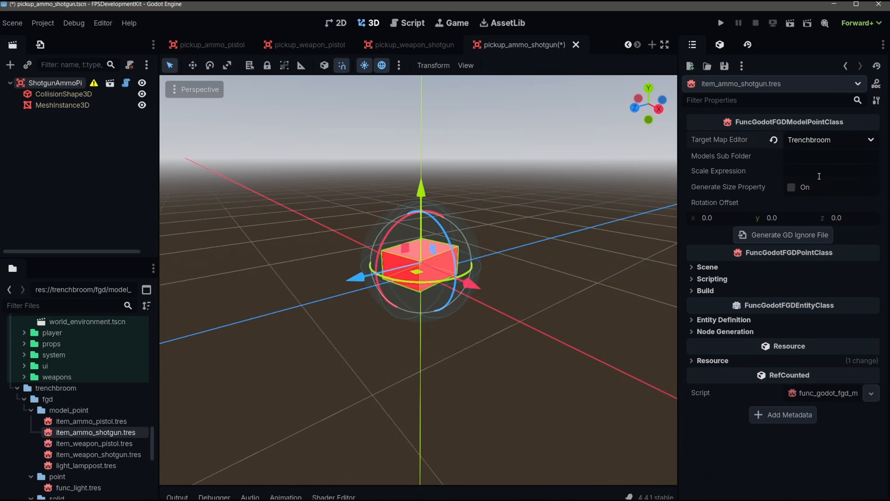
Step: Assign pickup_ammo_shotgun.tscn as the Scene File of the item_ammo_shotgun.tres resource
{"action": "left_click", "coordinate": [731, 265]}
{"action": "scroll", "coordinate": [164, 394], "scroll_direction": "up", "scroll_amount": 20}
{"action": "scroll", "coordinate": [74, 400], "scroll_direction": "up", "scroll_amount": 1}
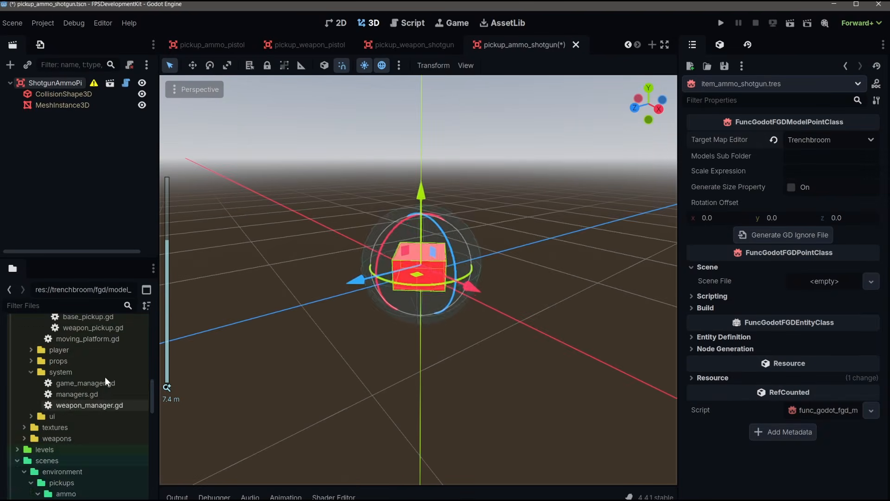
{"action": "scroll", "coordinate": [105, 377], "scroll_direction": "up", "scroll_amount": 7}
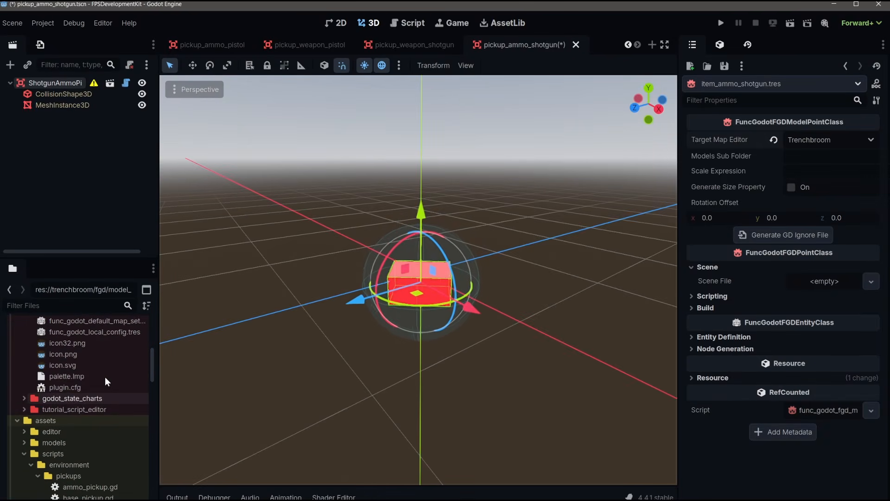
{"action": "scroll", "coordinate": [105, 377], "scroll_direction": "down", "scroll_amount": 5}
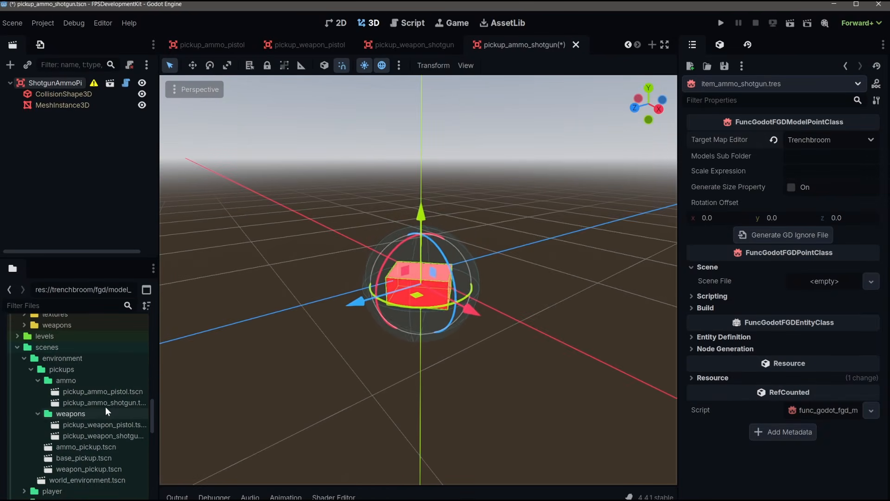
{"action": "left_click", "coordinate": [105, 403]}
Step: Give the shotgun ammo entity the classname item_ammo_shotgun and the description "Ammo for the shotgun"
{"action": "left_click", "coordinate": [757, 272]}
{"action": "type", "text": "Am"}
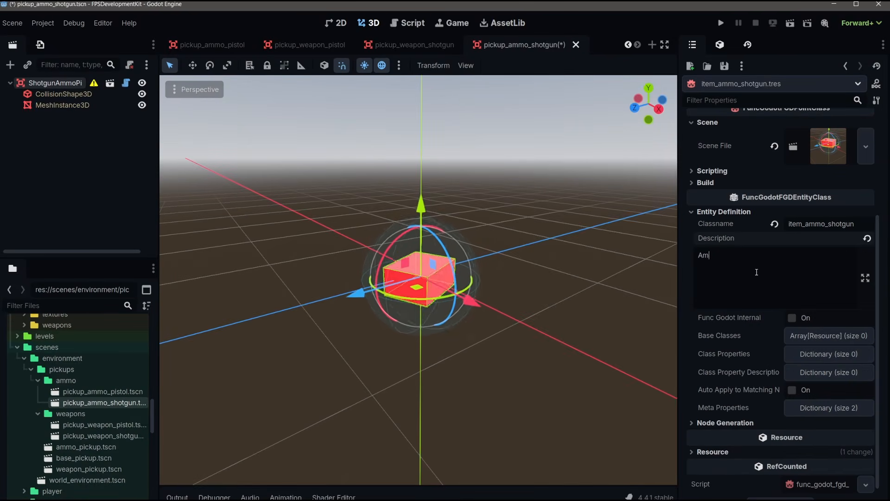
{"action": "type", "text": "mo for the "}
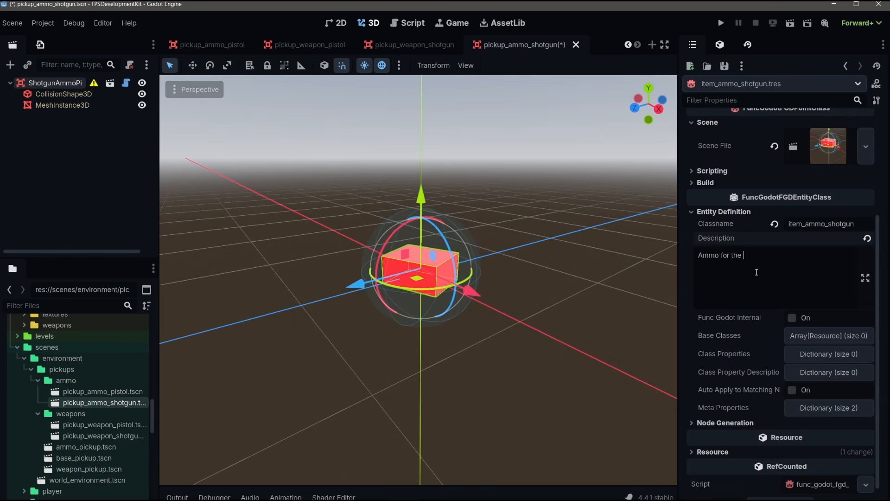
{"action": "type", "text": "shotgun"}
Step: Add a class property to item_ammo_shotgun.tres with the String key ammo_amount and the integer value 6
{"action": "left_click", "coordinate": [817, 354]}
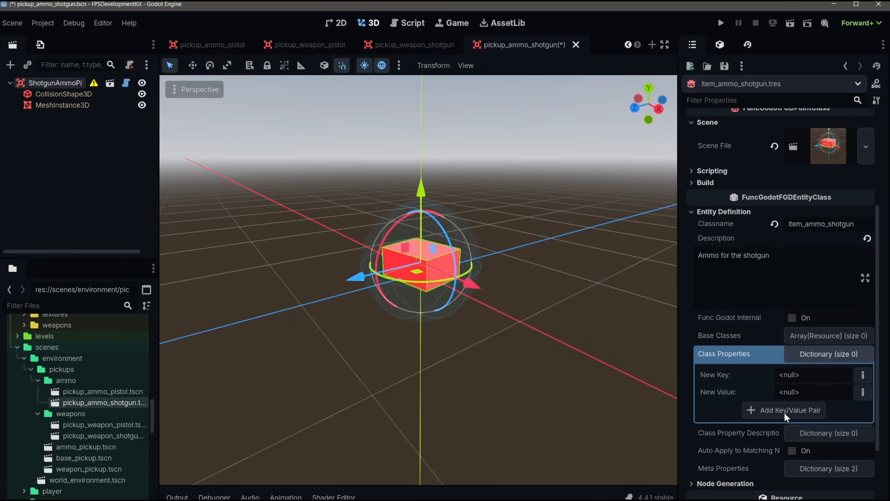
{"action": "left_click", "coordinate": [863, 374]}
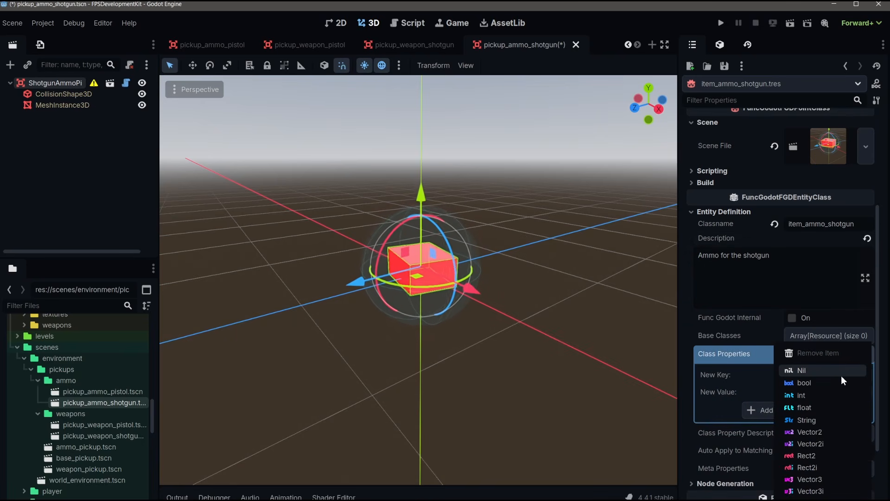
{"action": "left_click", "coordinate": [807, 420]}
{"action": "left_click", "coordinate": [804, 374]}
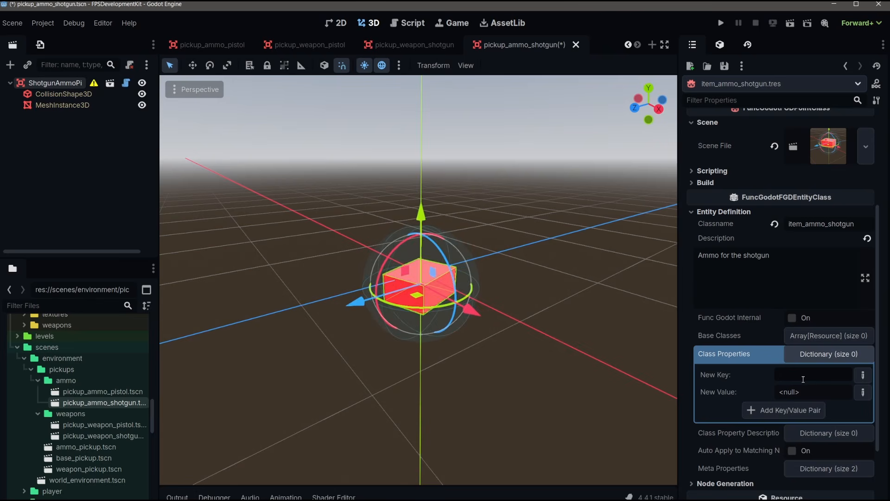
{"action": "type", "text": "ammo_amount"}
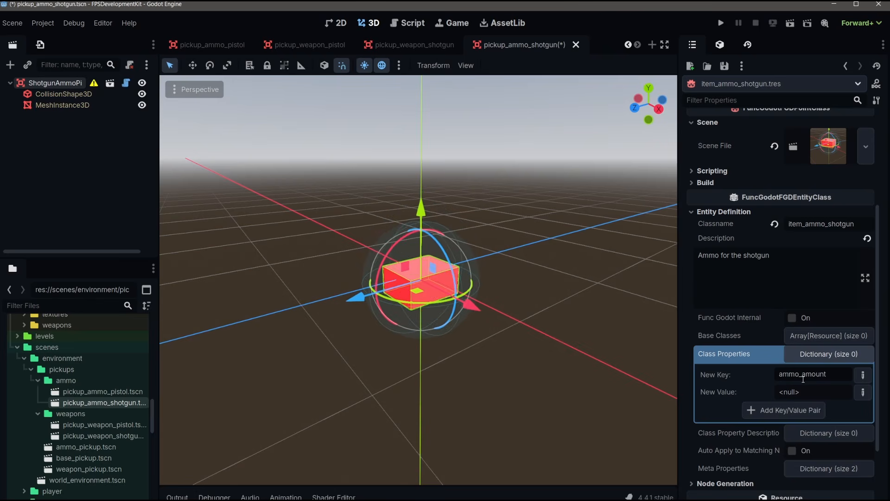
{"action": "left_click", "coordinate": [863, 392]}
{"action": "left_click", "coordinate": [820, 392]}
{"action": "left_click", "coordinate": [802, 394]}
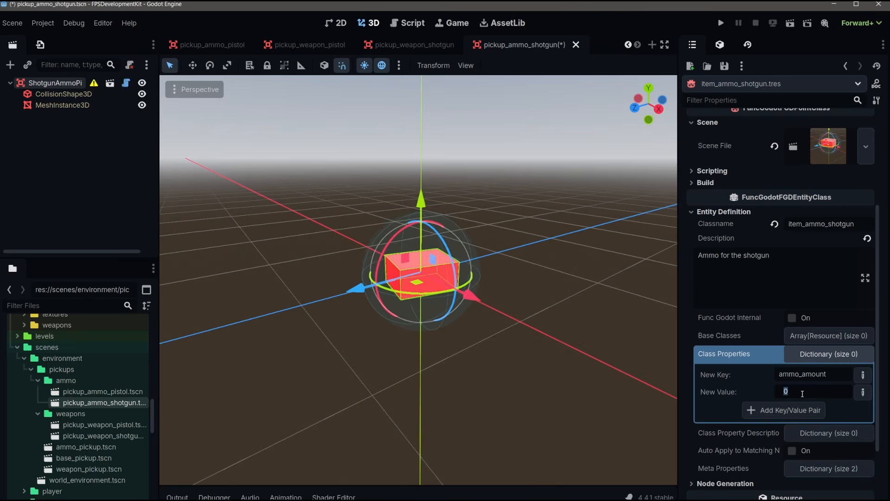
{"action": "type", "text": "6"}
{"action": "key", "text": "Return"}
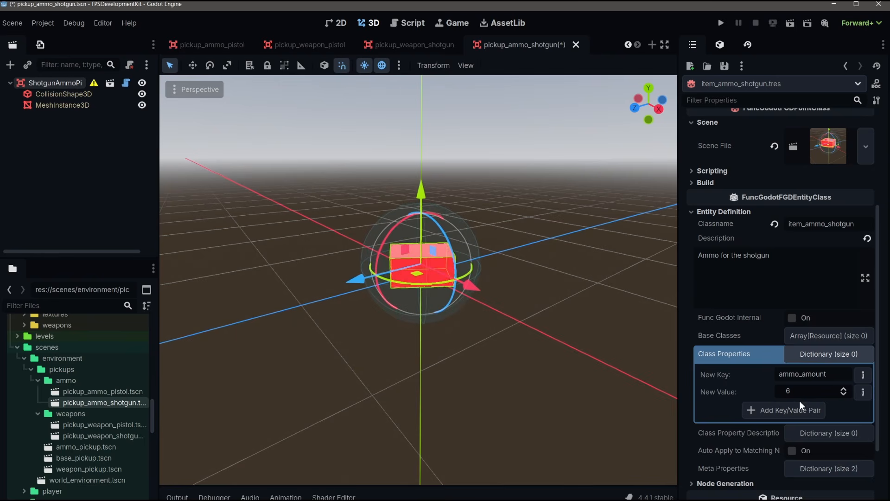
{"action": "left_click", "coordinate": [792, 410]}
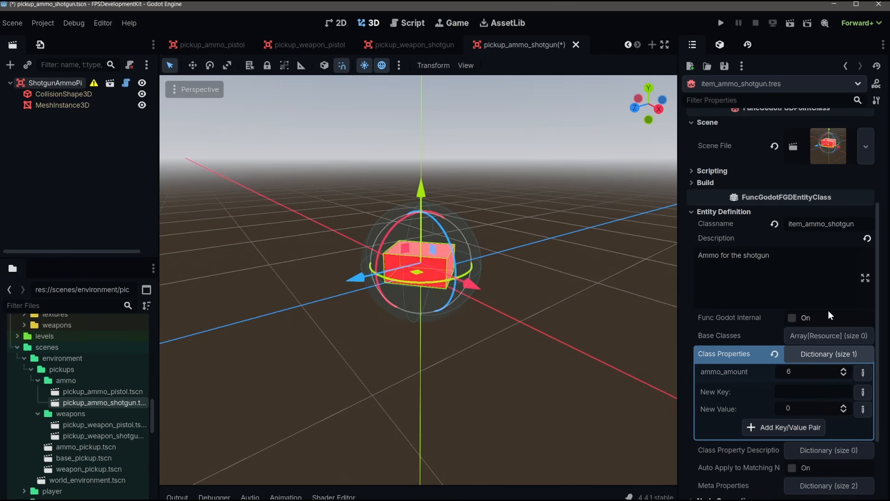
Step: Add item_ammo_shotgun.tres as a new element in the Entity Definitions of fpsdevkit_fgd.tres
{"action": "scroll", "coordinate": [829, 310], "scroll_direction": "up", "scroll_amount": 4}
{"action": "scroll", "coordinate": [72, 463], "scroll_direction": "down", "scroll_amount": 10}
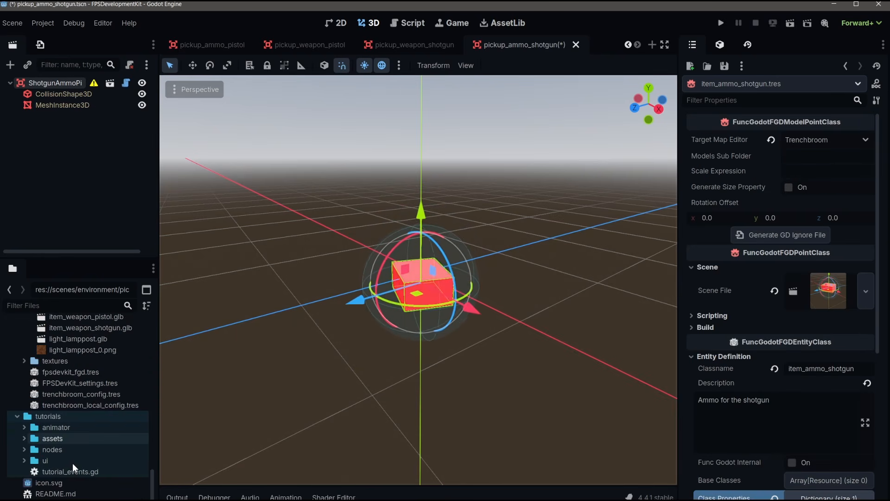
{"action": "left_click", "coordinate": [70, 372]}
{"action": "scroll", "coordinate": [122, 426], "scroll_direction": "up", "scroll_amount": 4}
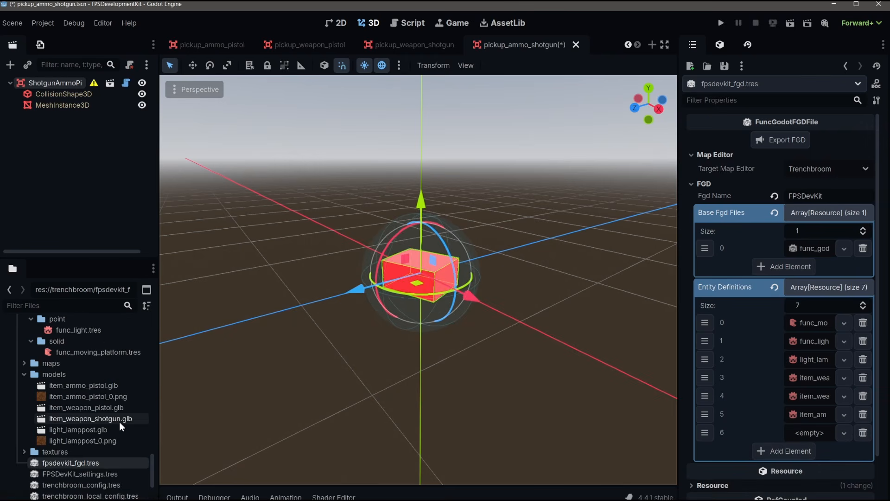
{"action": "scroll", "coordinate": [122, 426], "scroll_direction": "up", "scroll_amount": 3}
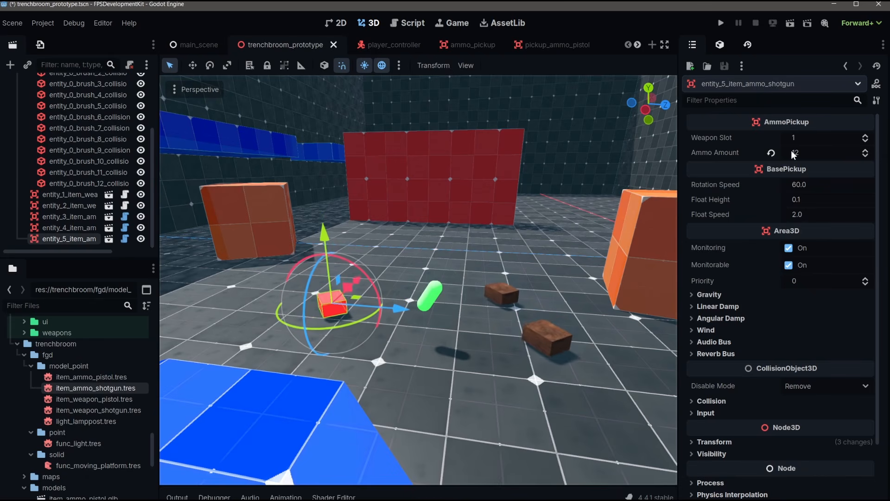
Step: Run the project and walk the player across the level to collect the shotgun weapon pickup
{"action": "left_click", "coordinate": [718, 23]}
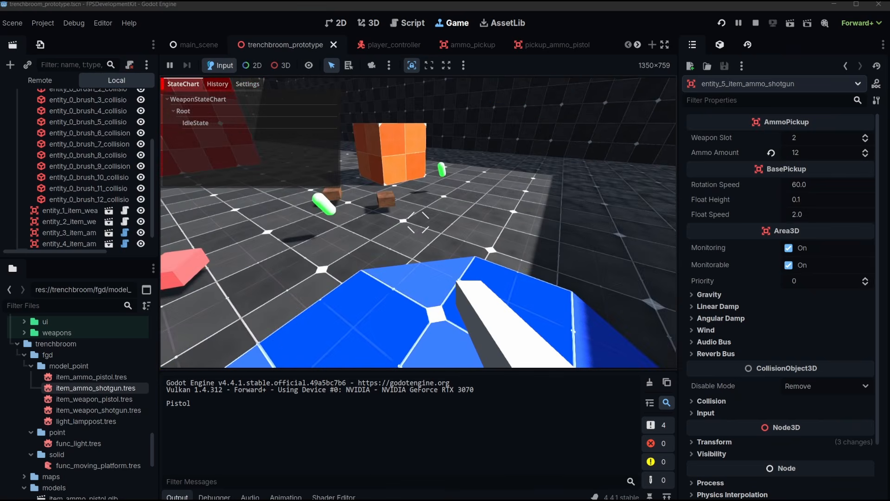
{"action": "key", "text": "w"}
{"action": "key", "text": "w"}
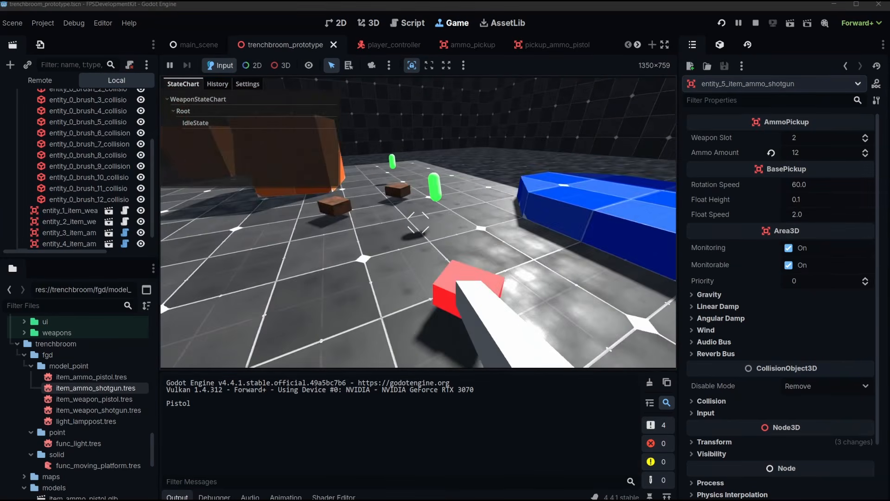
{"action": "key", "text": "d"}
{"action": "key", "text": "w"}
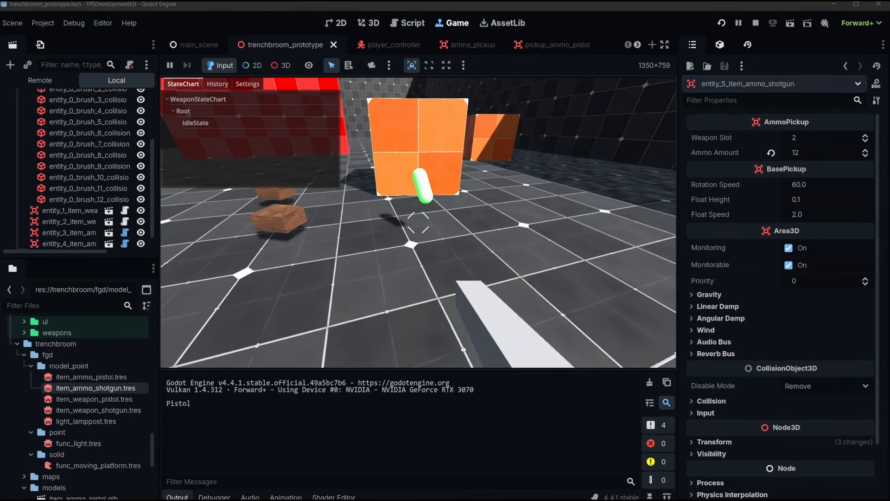
{"action": "key", "text": "w"}
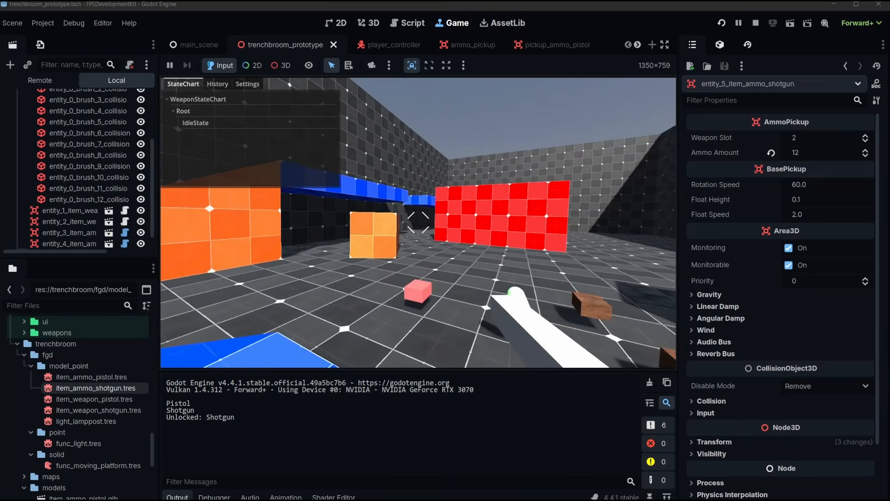
Step: Test-fire the shotgun and the pistol in the running game, and collect the red shotgun ammo pickup
{"action": "left_click", "coordinate": [419, 222]}
{"action": "key", "text": "w"}
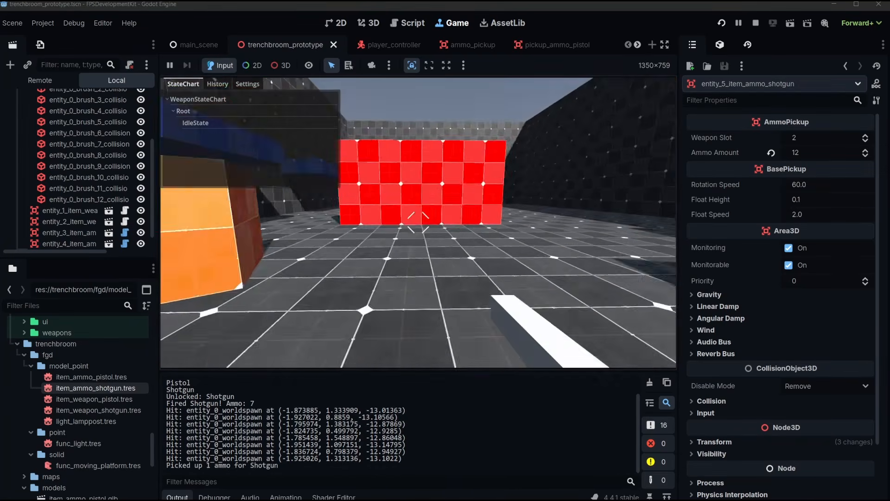
{"action": "left_click", "coordinate": [419, 223]}
{"action": "key", "text": "w"}
{"action": "left_click", "coordinate": [418, 223]}
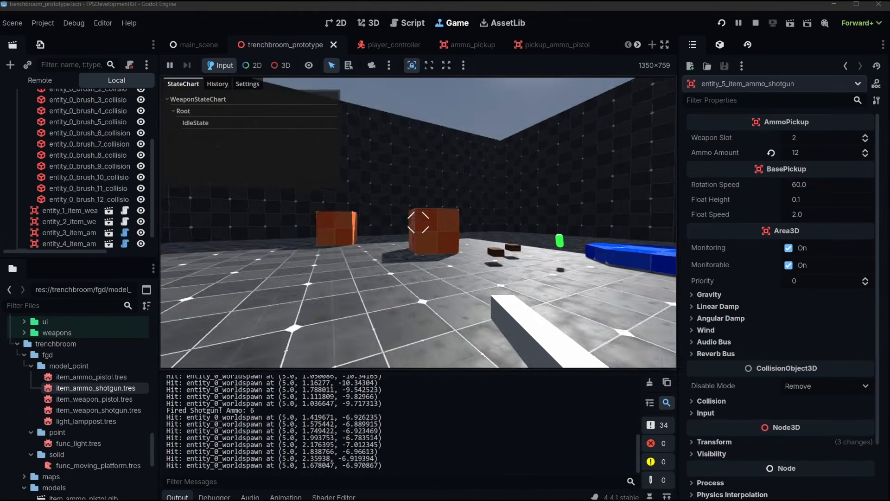
{"action": "key", "text": "1"}
{"action": "left_click", "coordinate": [419, 222]}
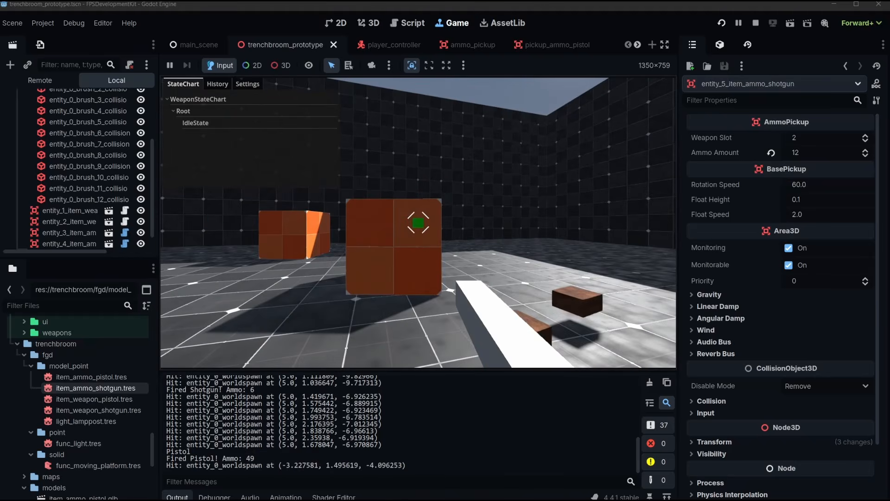
Step: Fire four pistol shots at the orange crate in the running game and walk into a pistol ammo pickup
{"action": "left_click", "coordinate": [418, 223]}
{"action": "left_click", "coordinate": [418, 222]}
{"action": "left_click", "coordinate": [419, 222]}
{"action": "left_click", "coordinate": [419, 223]}
{"action": "key", "text": "w"}
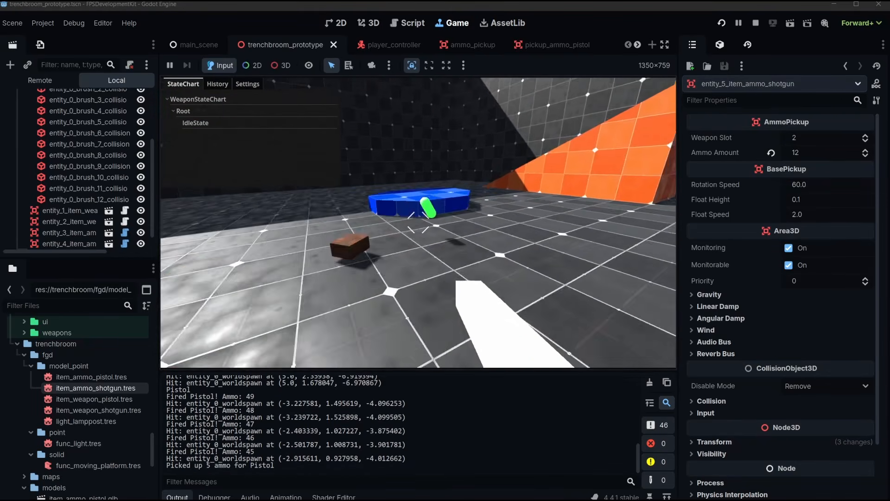
Step: Walk the player up the orange ramp, along the blue walkway and back down to the remaining pickups on the floor
{"action": "key", "text": "w"}
{"action": "key", "text": "s"}
{"action": "key", "text": "w"}
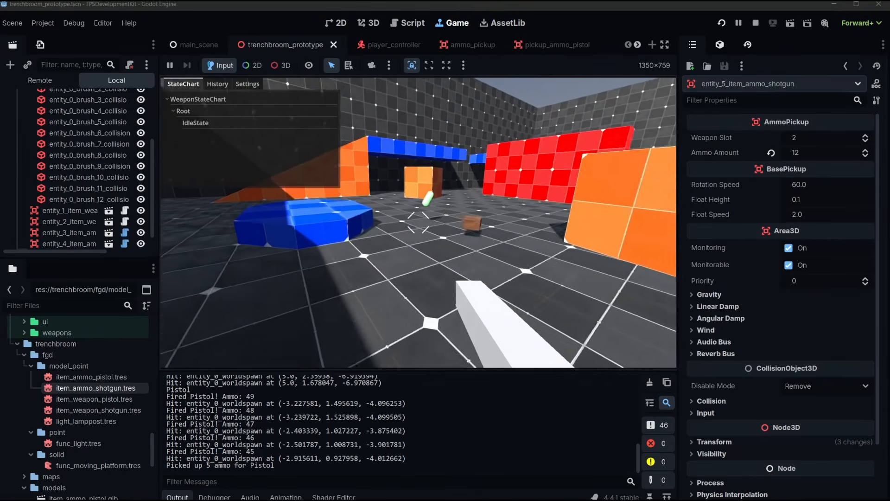
{"action": "key", "text": "w"}
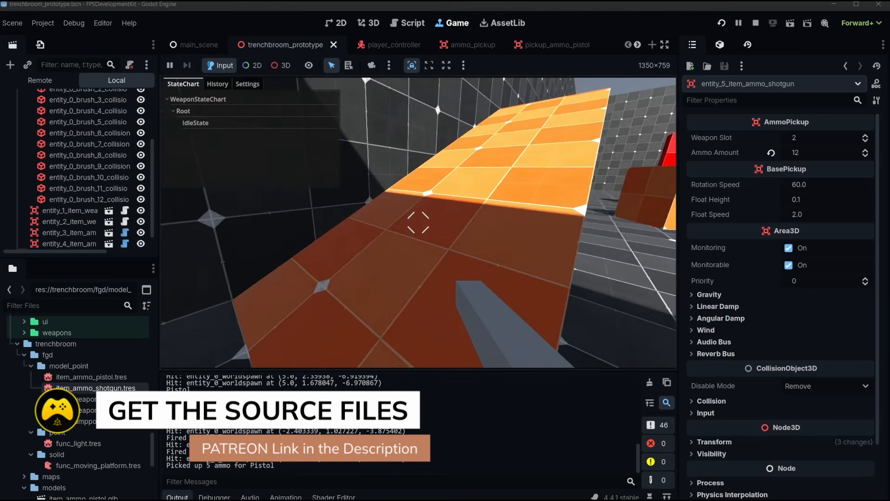
{"action": "key", "text": "w"}
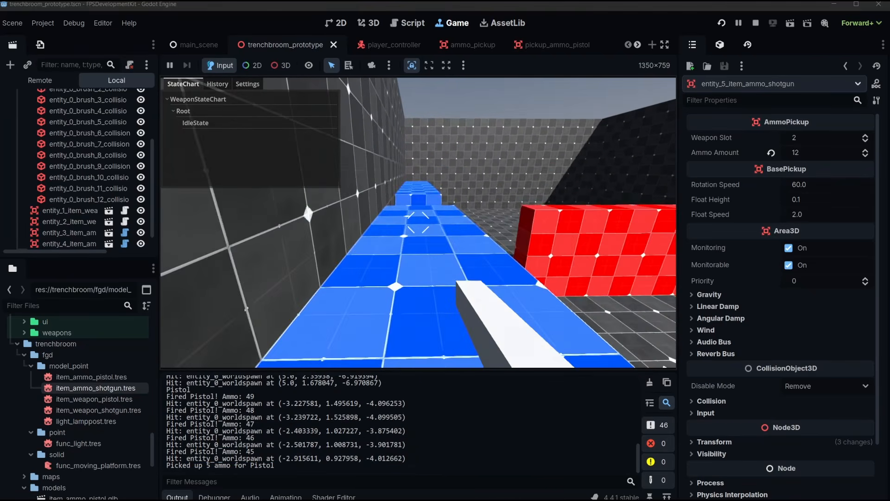
{"action": "key", "text": "w"}
{"action": "key", "text": "space"}
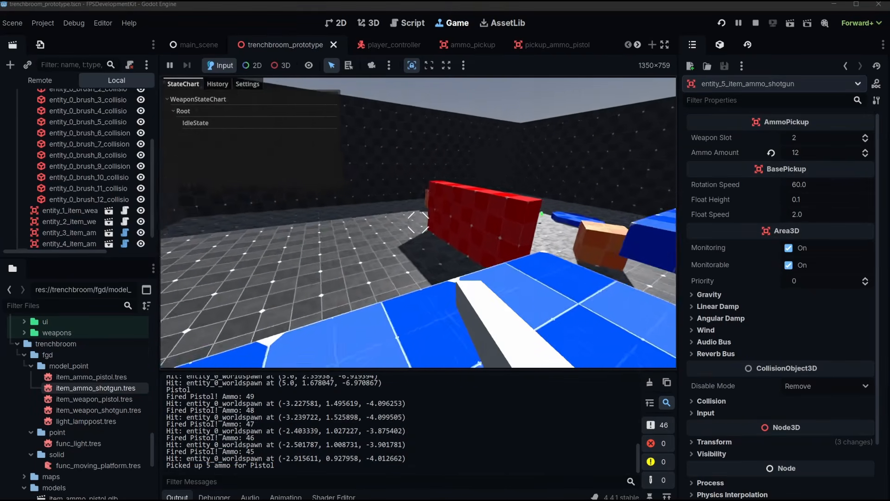
{"action": "key", "text": "w"}
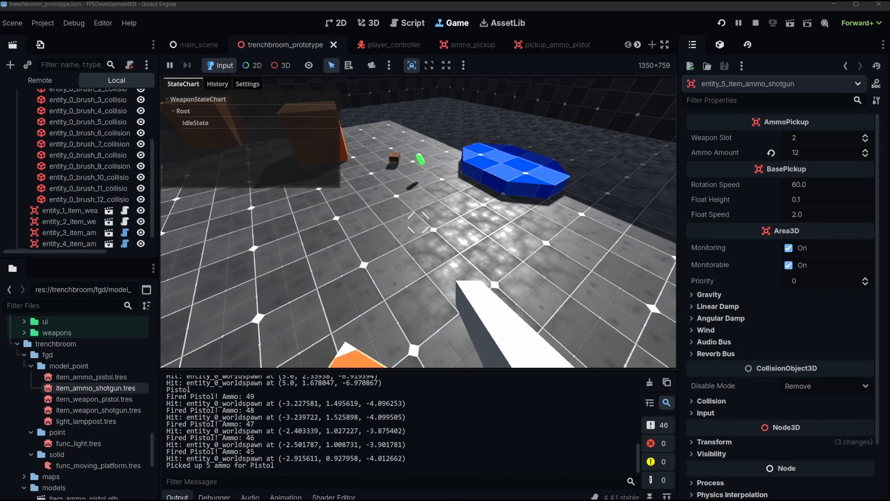
{"action": "key", "text": "w"}
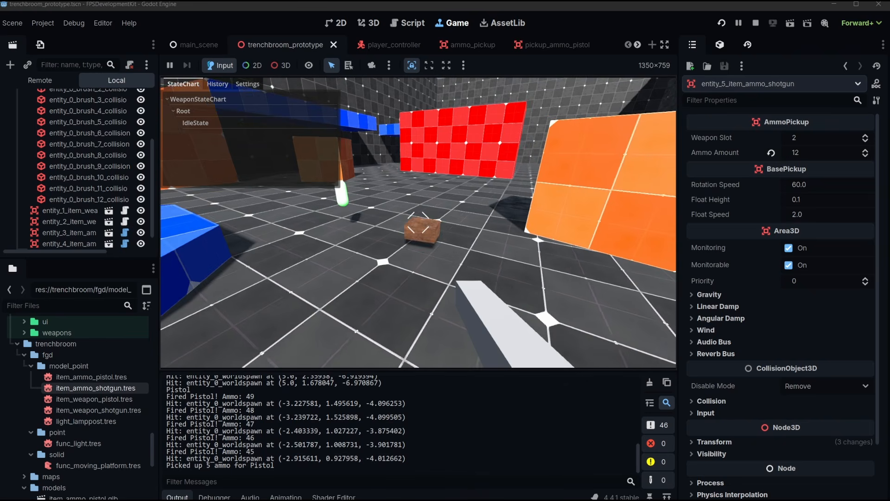
Step: Test-fire the pistol at the far wall and walk the player past the orange crates and the red wall
{"action": "key", "text": "a"}
{"action": "key", "text": "w"}
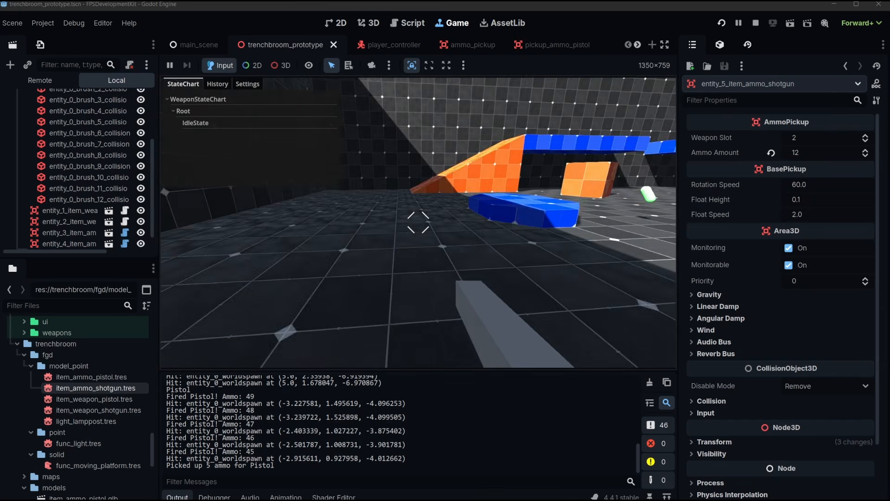
{"action": "key", "text": "w"}
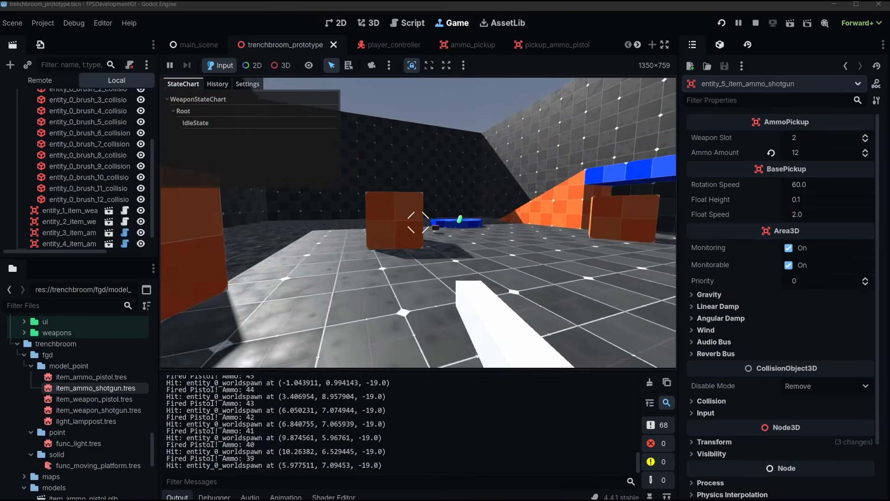
{"action": "key", "text": "w"}
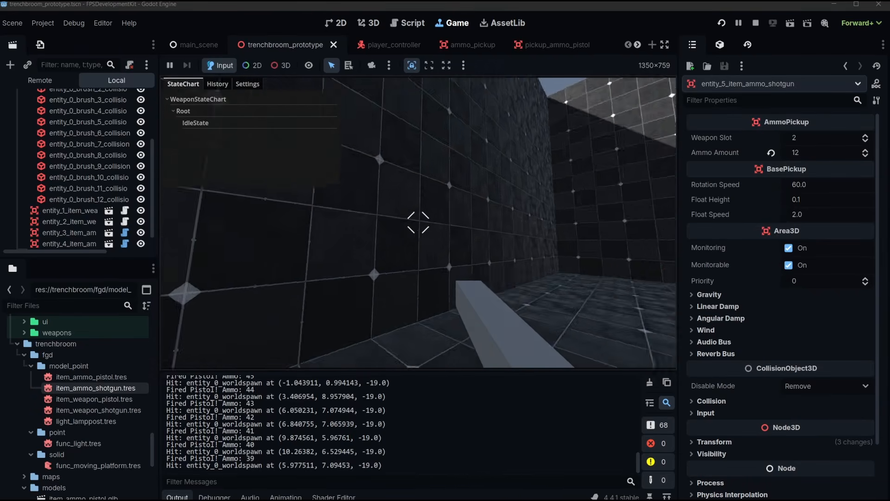
{"action": "key", "text": "w"}
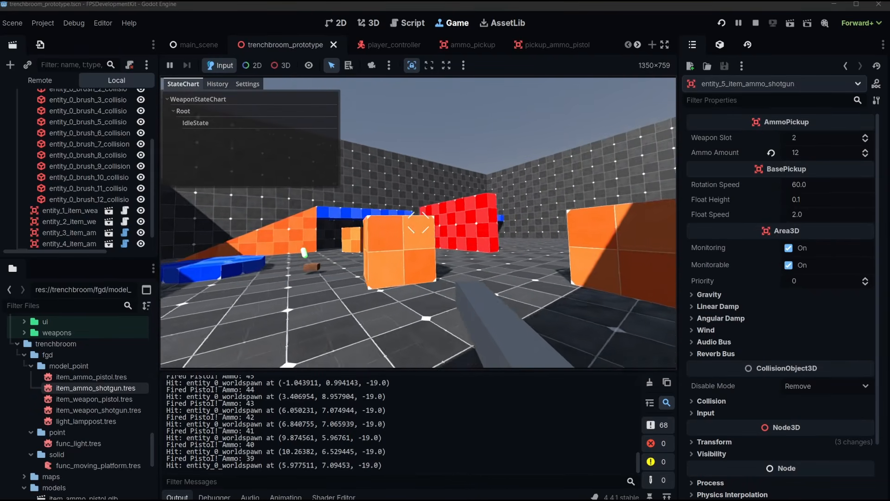
{"action": "key", "text": "w"}
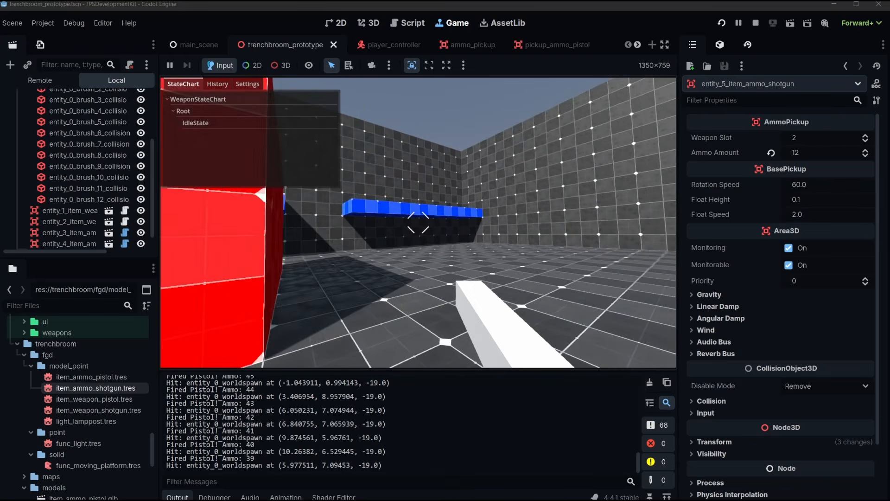
{"action": "key", "text": "w"}
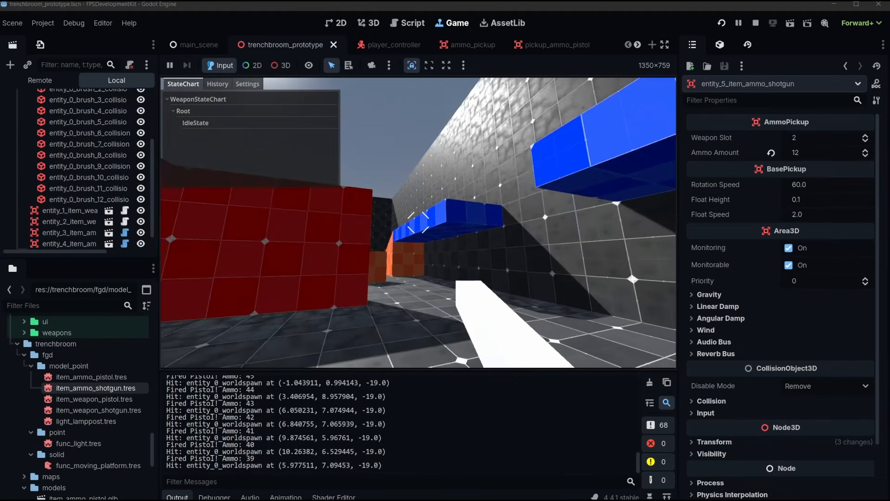
Step: Switch to the shotgun, fire two test shots, and walk the player around the level beneath the blue platforms
{"action": "key", "text": "2"}
{"action": "left_click", "coordinate": [418, 222]}
{"action": "key", "text": "w"}
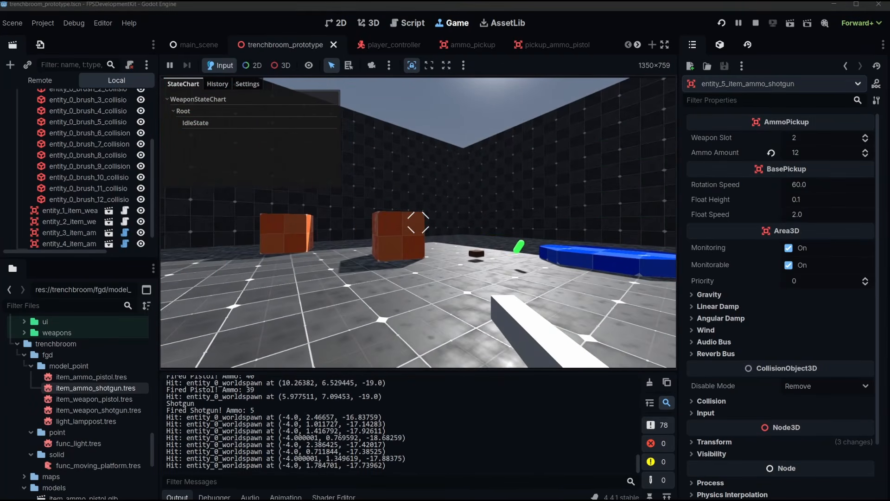
{"action": "left_click", "coordinate": [418, 223]}
{"action": "key", "text": "w"}
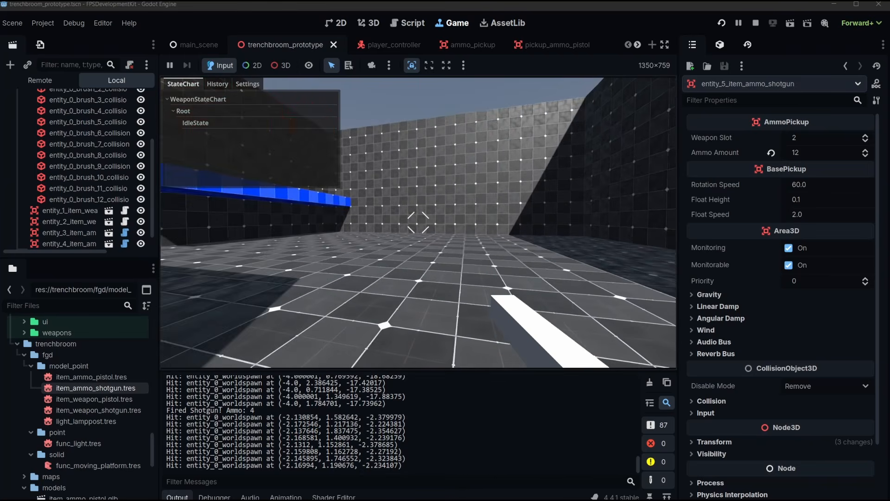
{"action": "key", "text": "w"}
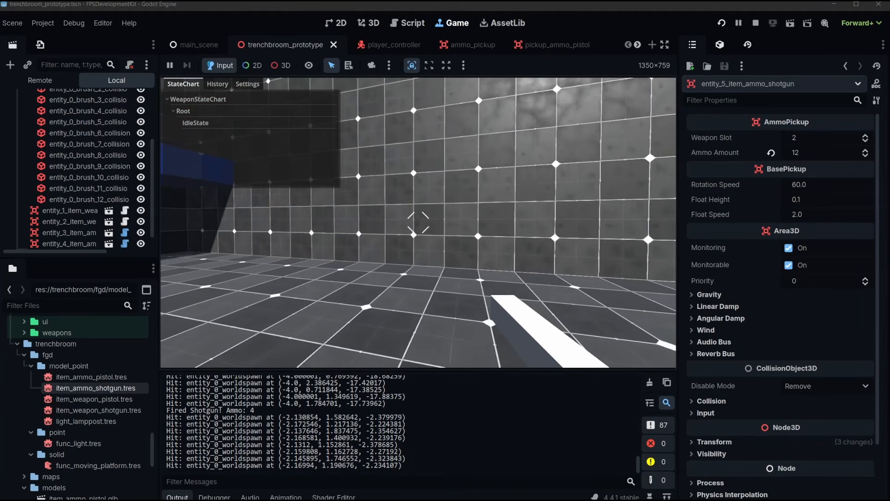
{"action": "key", "text": "w"}
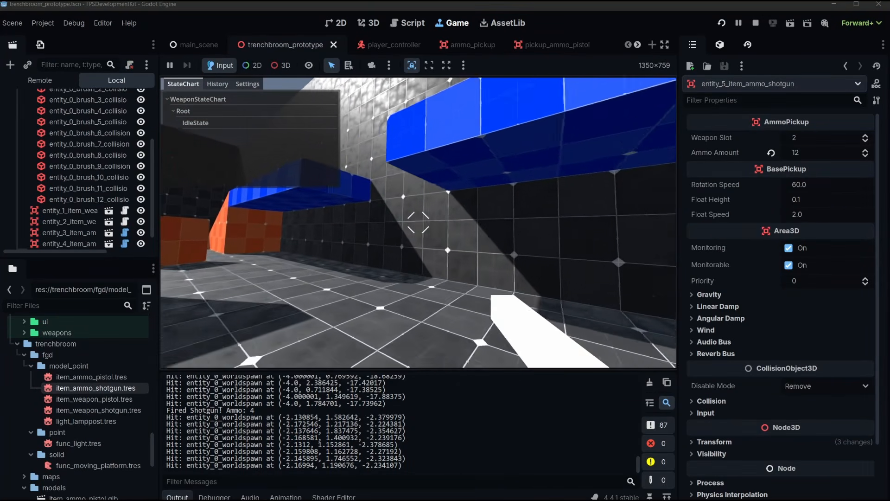
{"action": "key", "text": "w"}
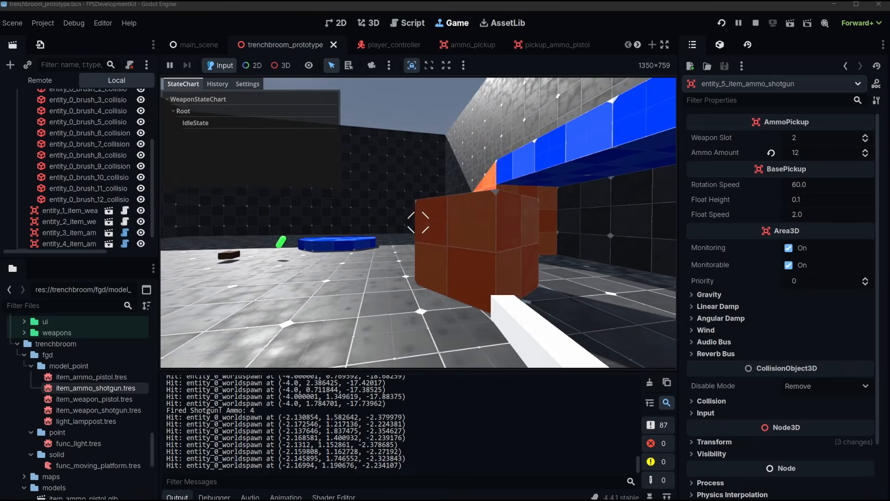